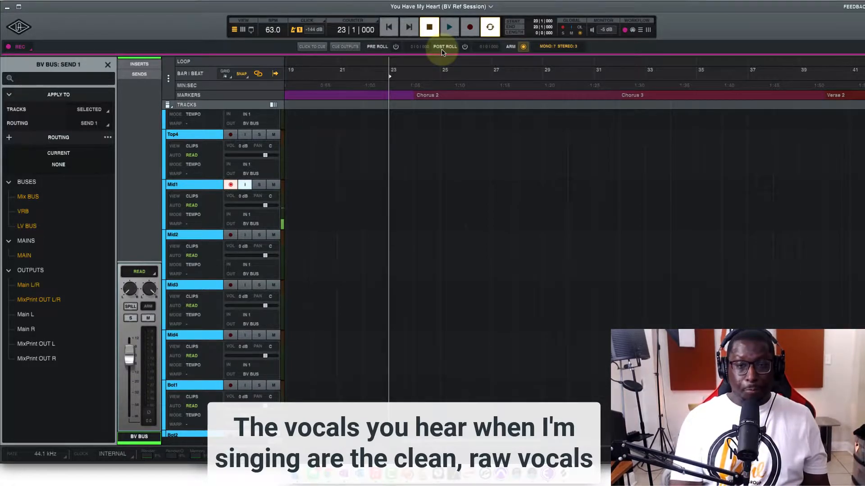
# Record a vocal take on Mid1 from bar 23 to about bar 32, and turn off its record arm and input monitoring
pyautogui.press('r')
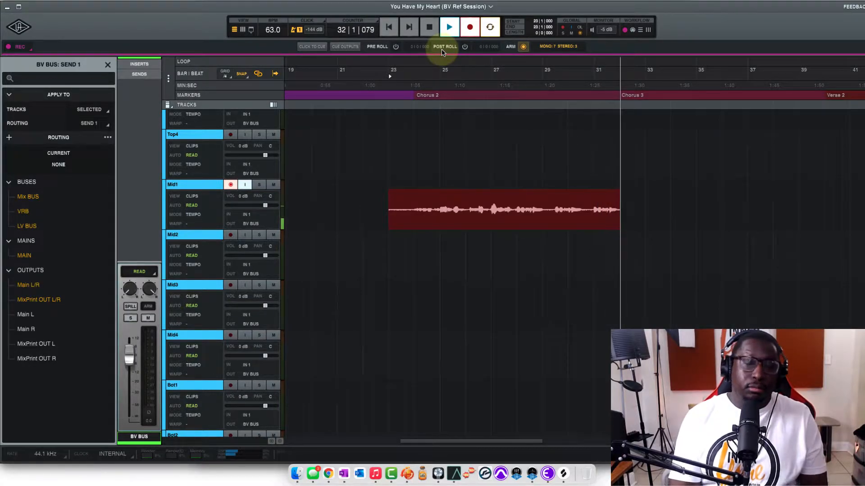
pyautogui.press('space')
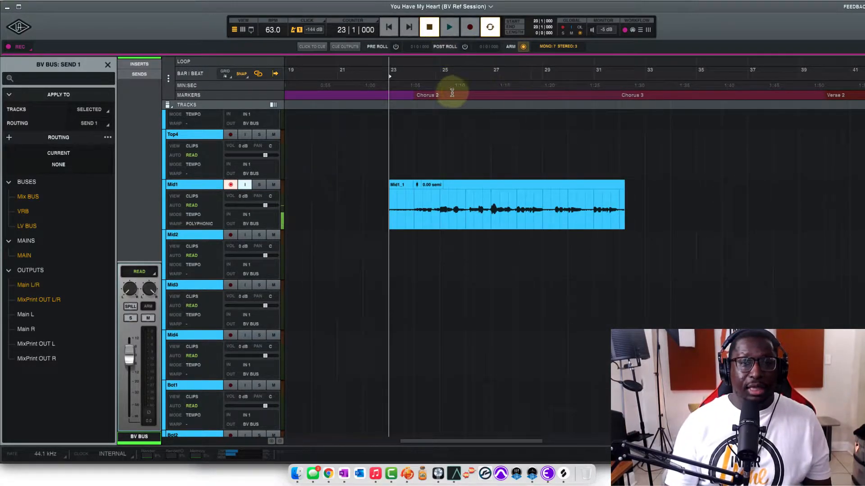
pyautogui.click(414, 70)
pyautogui.press('space')
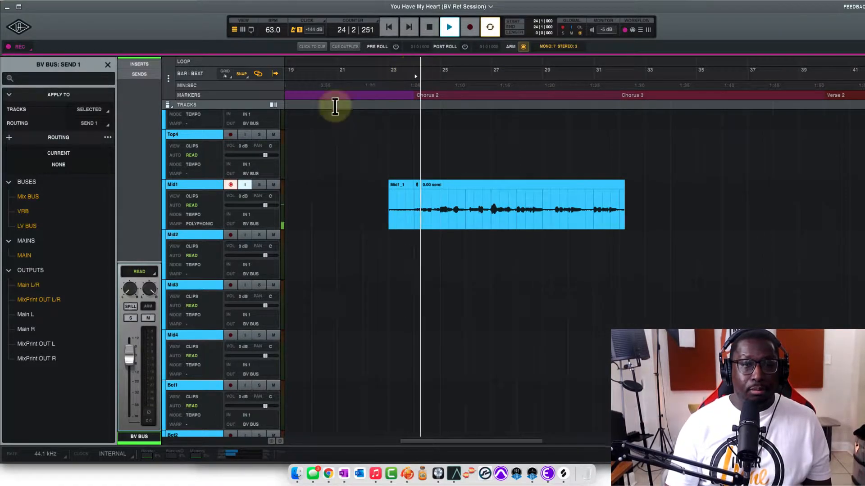
pyautogui.press('space')
pyautogui.click(245, 185)
pyautogui.click(231, 185)
# Play the Mid1 take back from bar 24 to the end of Chorus 2, once without and once with input monitoring enabled
pyautogui.press('space')
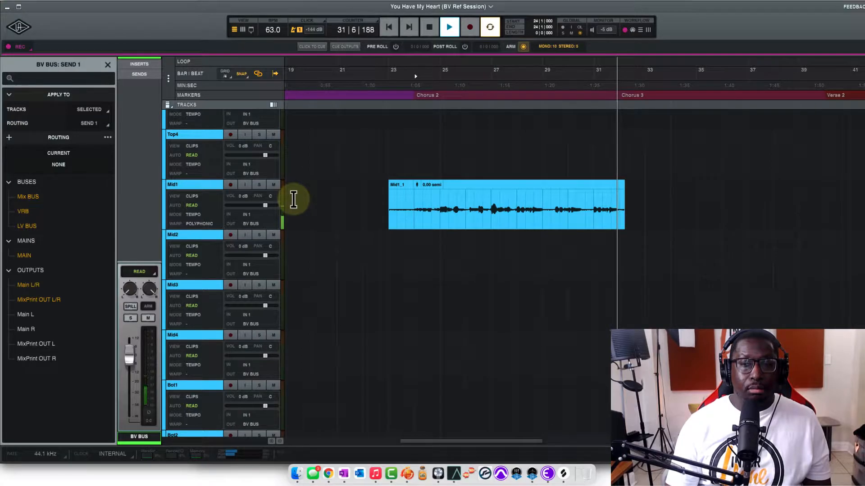
pyautogui.press('space')
pyautogui.click(245, 185)
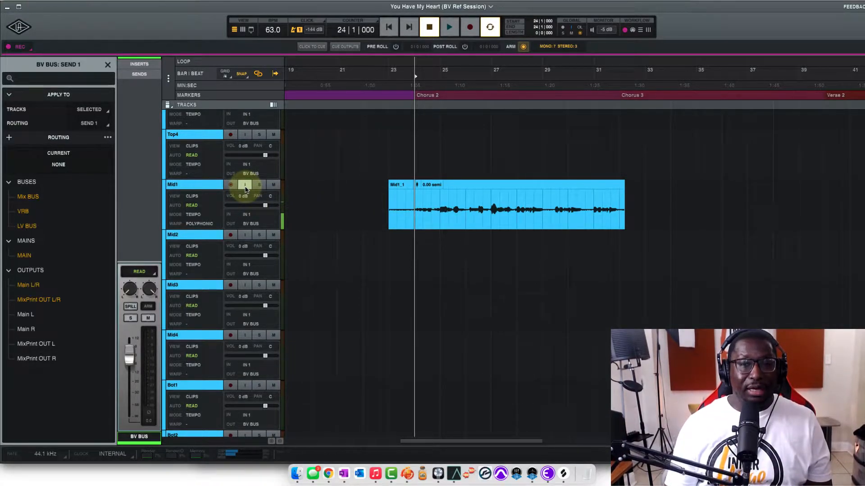
pyautogui.press('space')
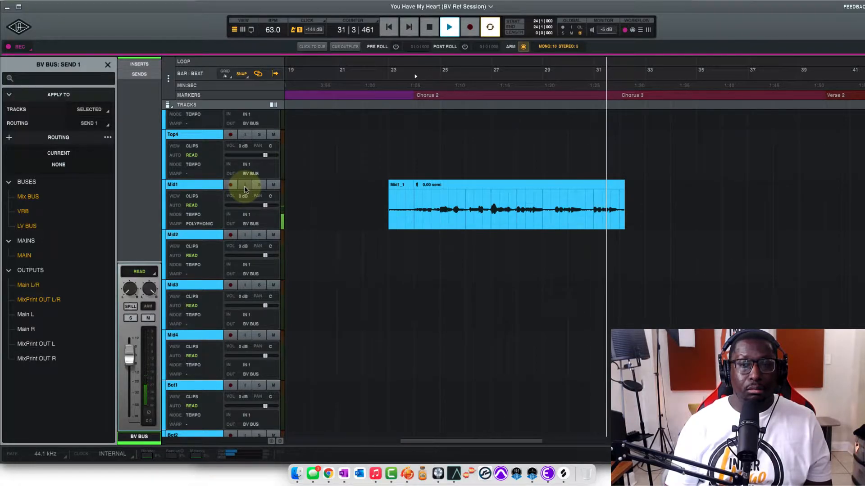
pyautogui.press('space')
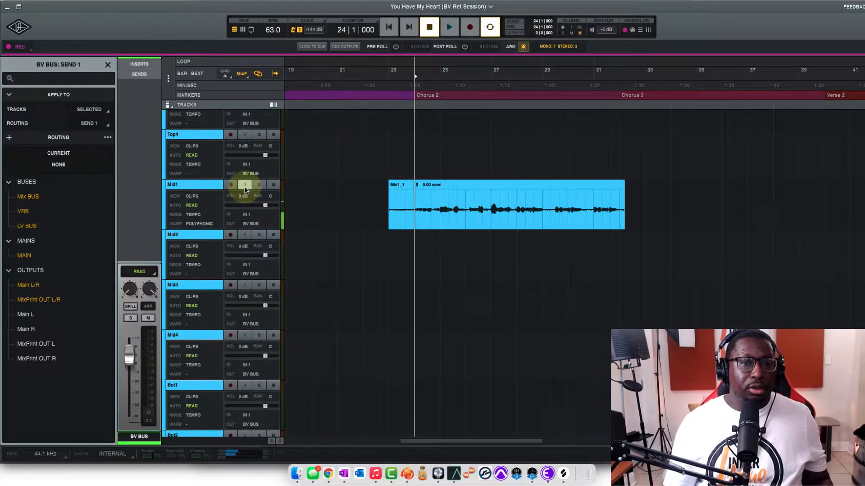
# Mute Mid1, move input monitoring to Mid2 and record a second vocal take there from bar 23 to about bar 32
pyautogui.click(245, 185)
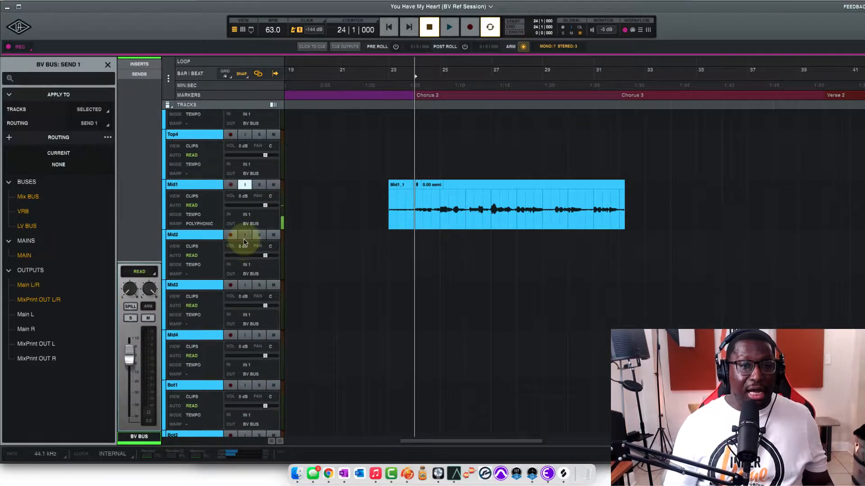
pyautogui.click(245, 235)
pyautogui.click(244, 185)
pyautogui.click(273, 185)
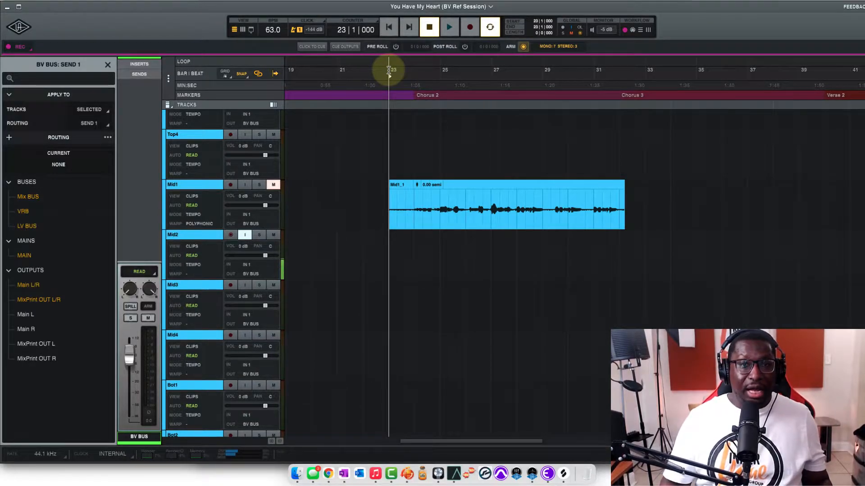
pyautogui.press('r')
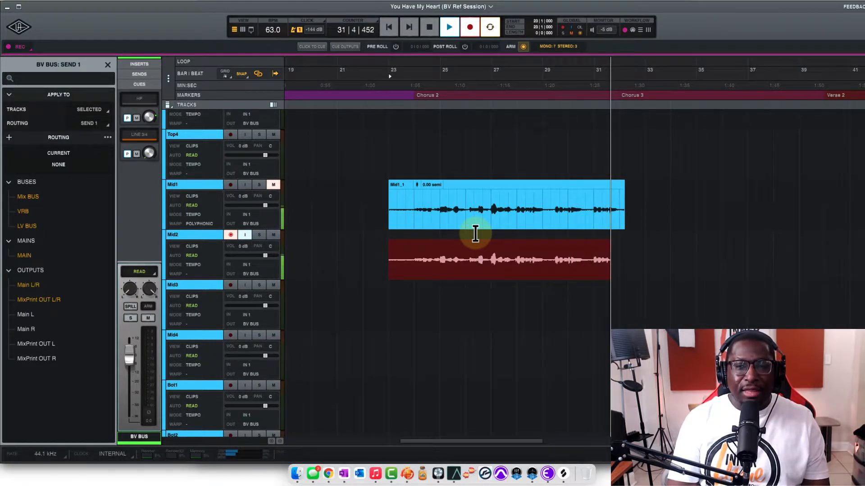
pyautogui.press('space')
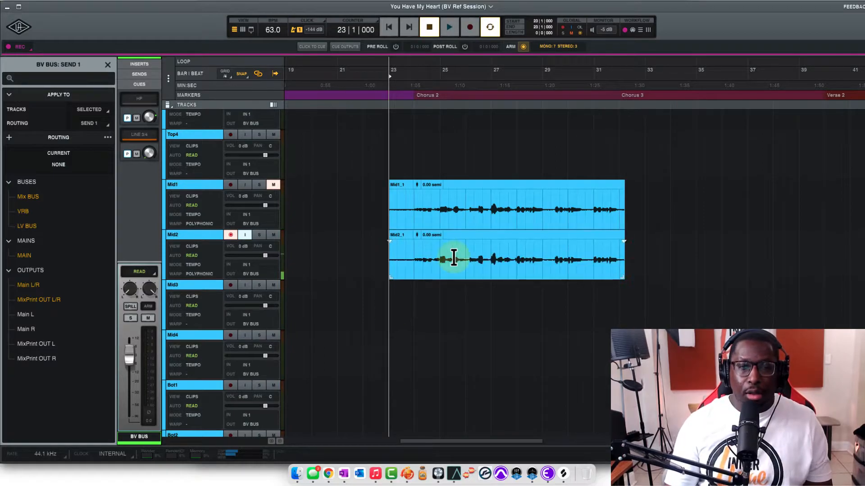
# Disarm Mid2 and play the Mid1 and Mid2 takes back together from bar 23, beat 5, with neither track soloed
pyautogui.click(408, 71)
pyautogui.press('space')
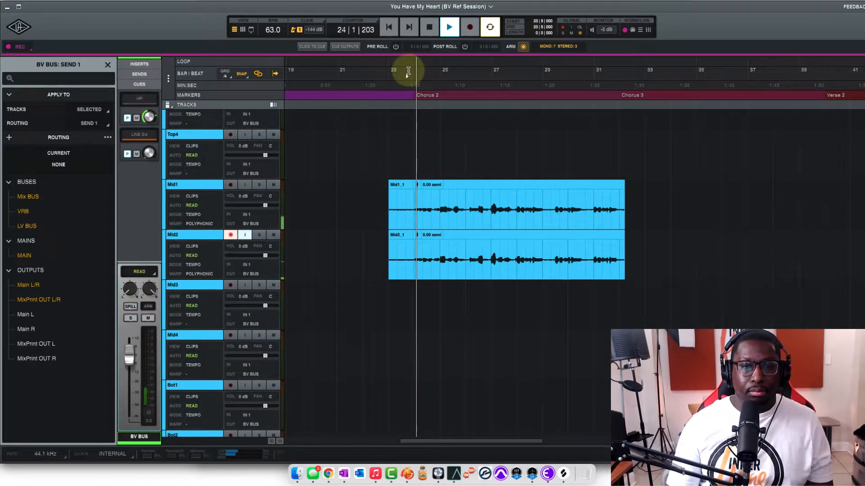
pyautogui.press('space')
pyautogui.click(230, 235)
pyautogui.click(260, 235)
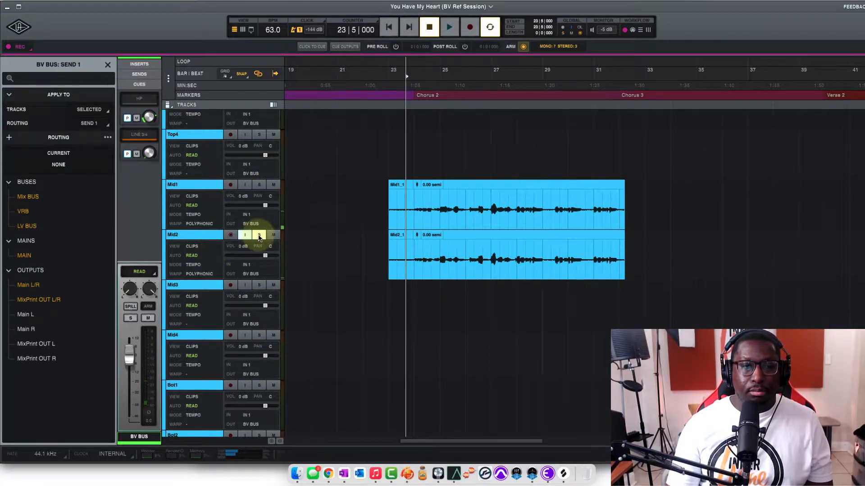
pyautogui.click(259, 234)
pyautogui.press('space')
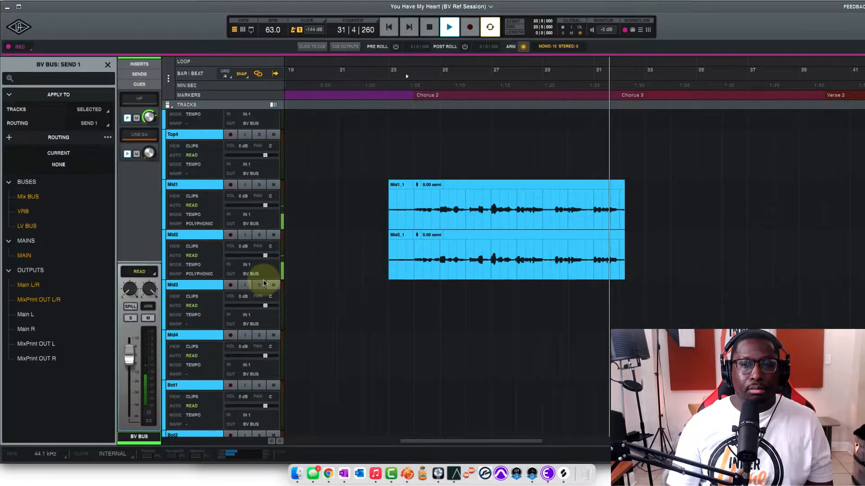
pyautogui.press('space')
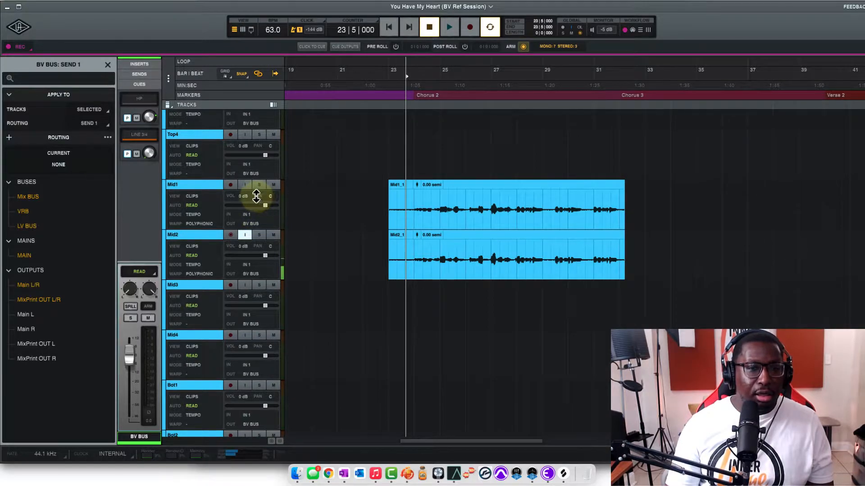
# Pan Mid1 far left and Mid2 to 100R, and play both takes through Chorus 2
pyautogui.moveTo(276, 196)
pyautogui.mouseDown()
pyautogui.moveTo(266, 209)
pyautogui.moveTo(267, 246)
pyautogui.moveTo(274, 211)
pyautogui.mouseUp()
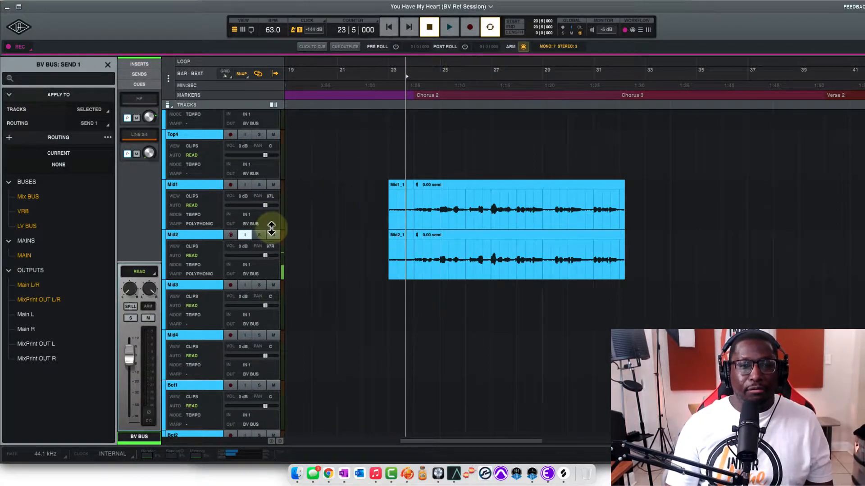
pyautogui.click(247, 242)
pyautogui.press('space')
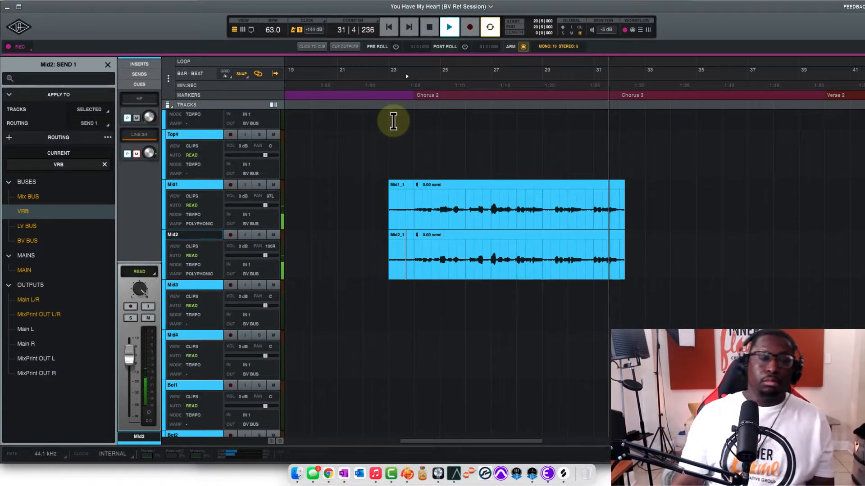
pyautogui.press('space')
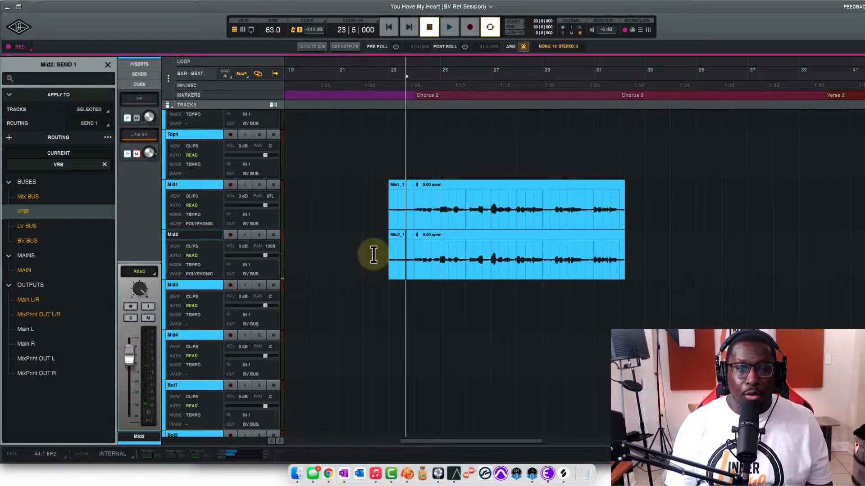
# Arm Mid2 and punch in a short replacement phrase from bar 24, beat 5, starting playback at bar 24
pyautogui.click(244, 235)
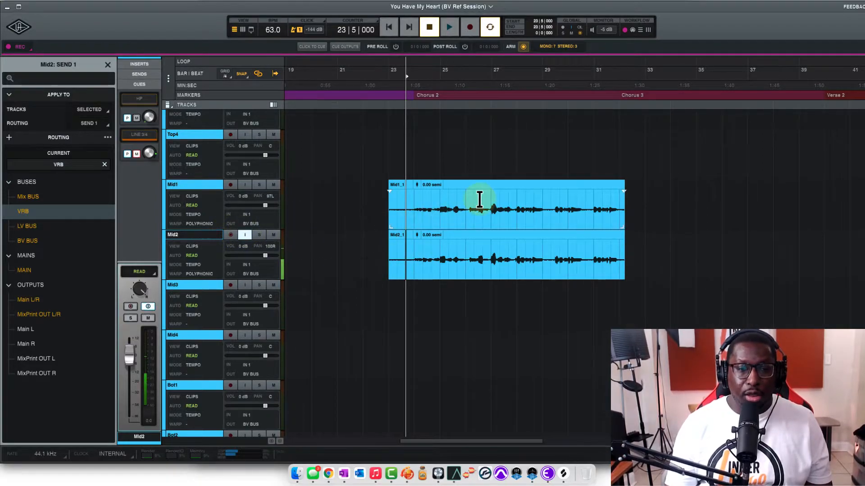
pyautogui.click(440, 258)
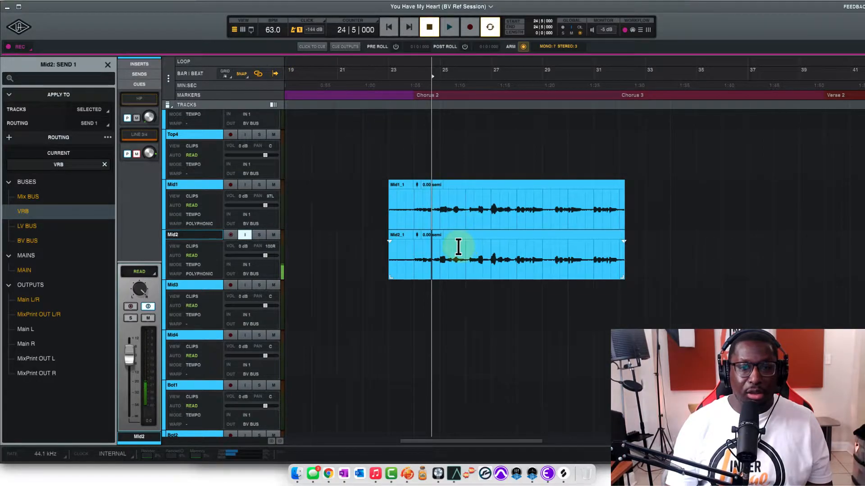
pyautogui.click(415, 135)
pyautogui.press('space')
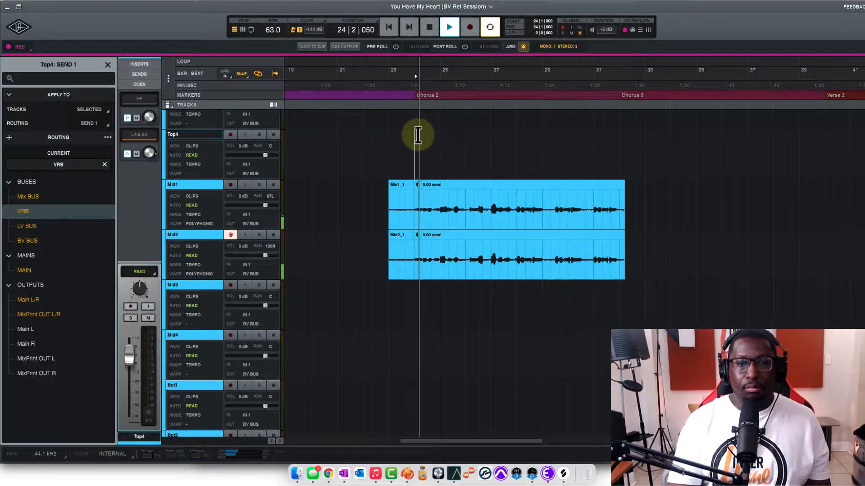
pyautogui.press('r')
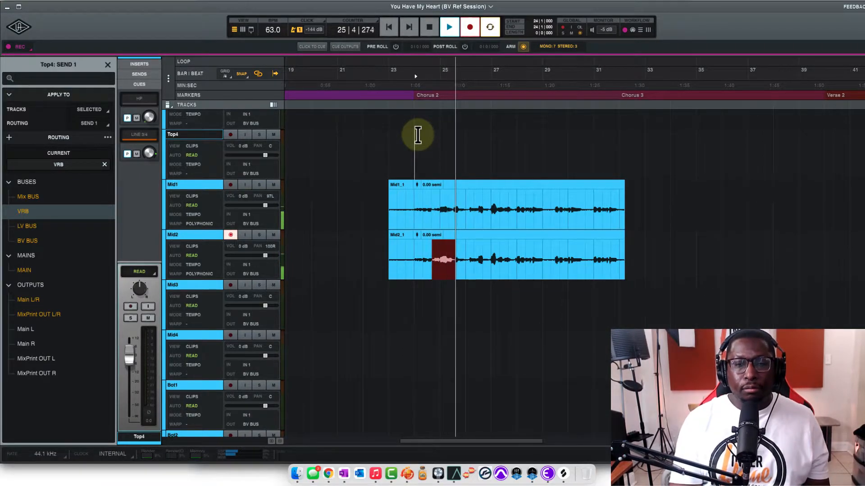
pyautogui.press('space')
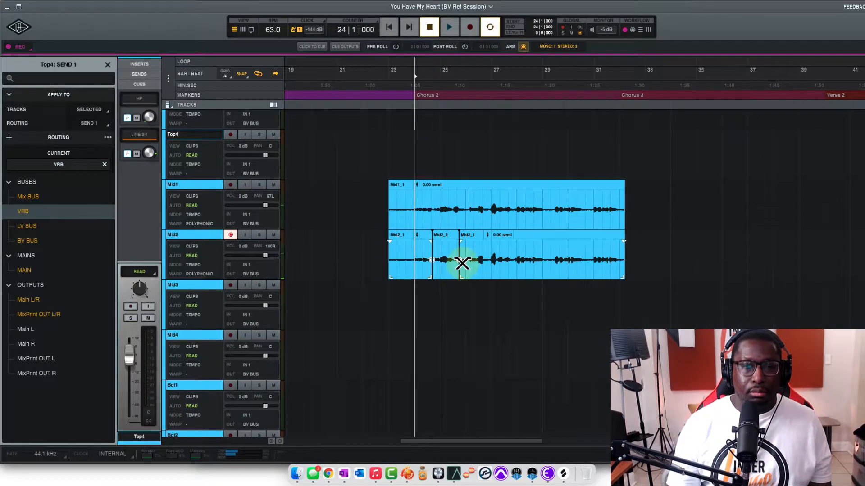
pyautogui.press('r')
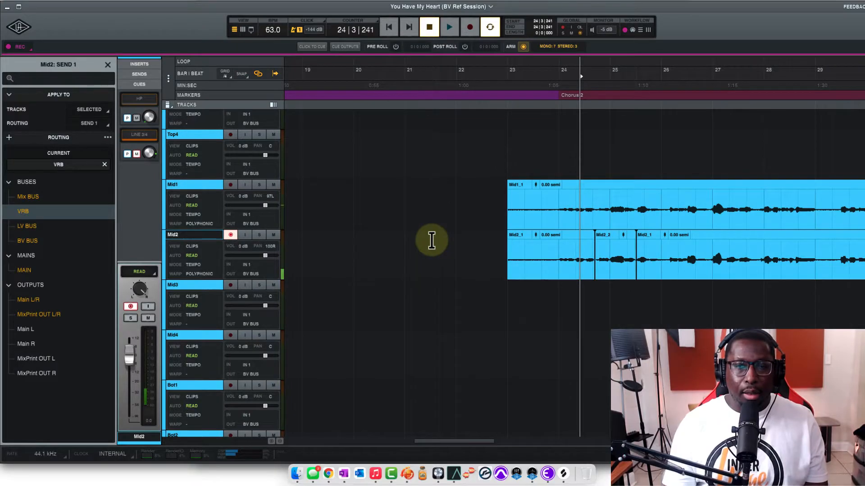
pyautogui.press('r')
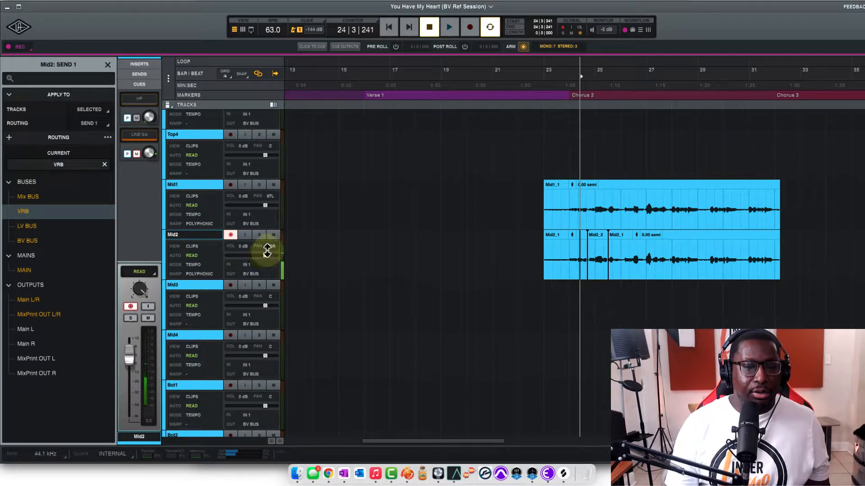
# Return Mid2's pan to centre and set Mid1's pan to 1R
pyautogui.moveTo(270, 247); pyautogui.dragTo(250, 283)
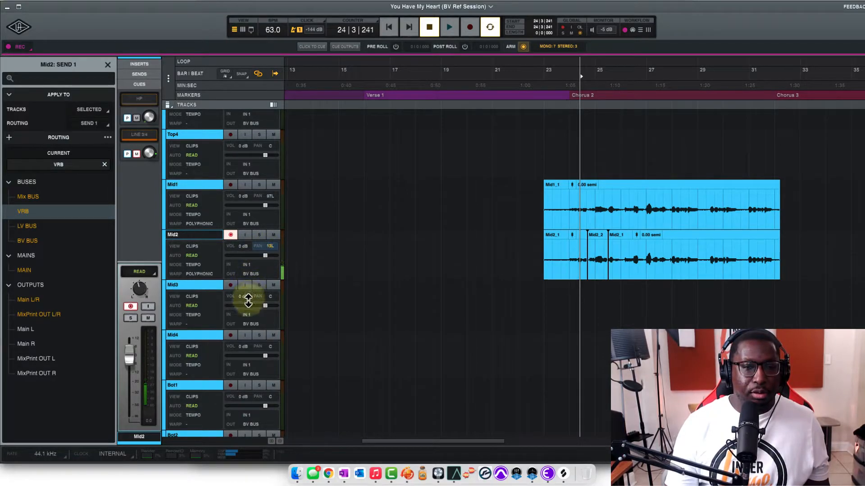
pyautogui.click(217, 189)
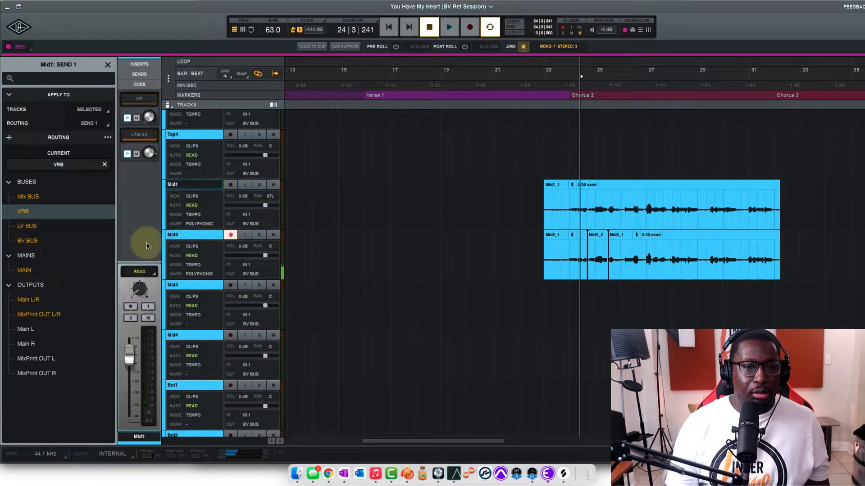
pyautogui.moveTo(139, 292); pyautogui.dragTo(233, 295)
# Arm Mid3, mute Mid1 and Mid2, and record a third take from the start of the existing clips to about bar 32
pyautogui.click(231, 285)
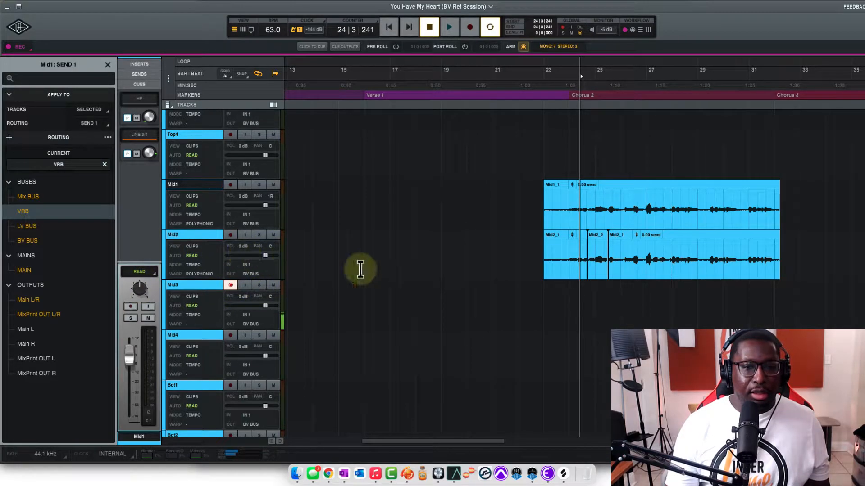
pyautogui.click(543, 76)
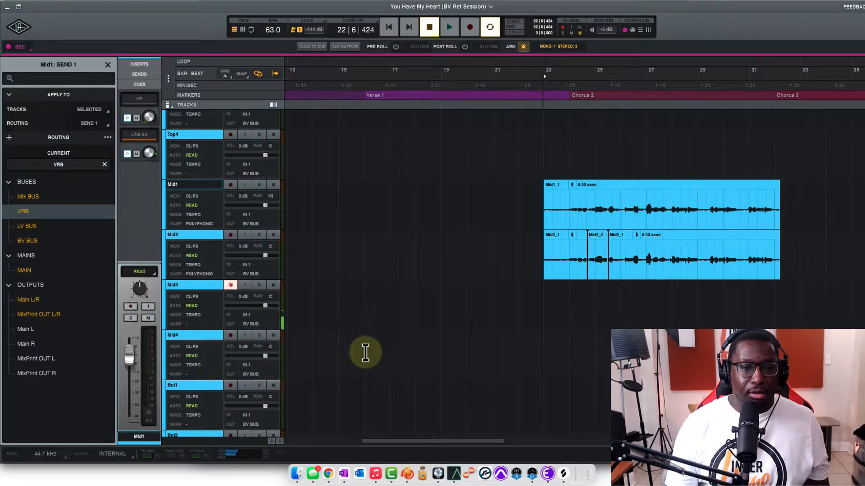
pyautogui.click(273, 235)
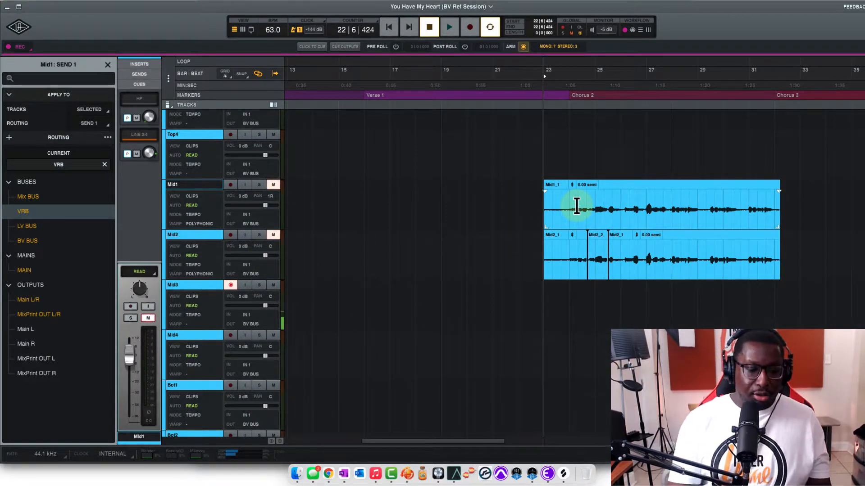
pyautogui.press('r')
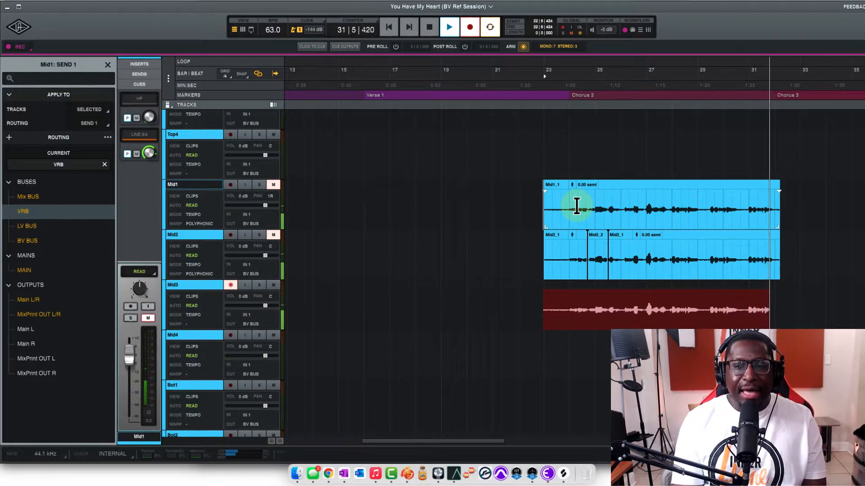
pyautogui.press('space')
# Arm Mid4, mute Mid3, and record a fourth take from the start of the existing clips to about bar 32
pyautogui.click(230, 335)
pyautogui.click(274, 286)
pyautogui.press('r')
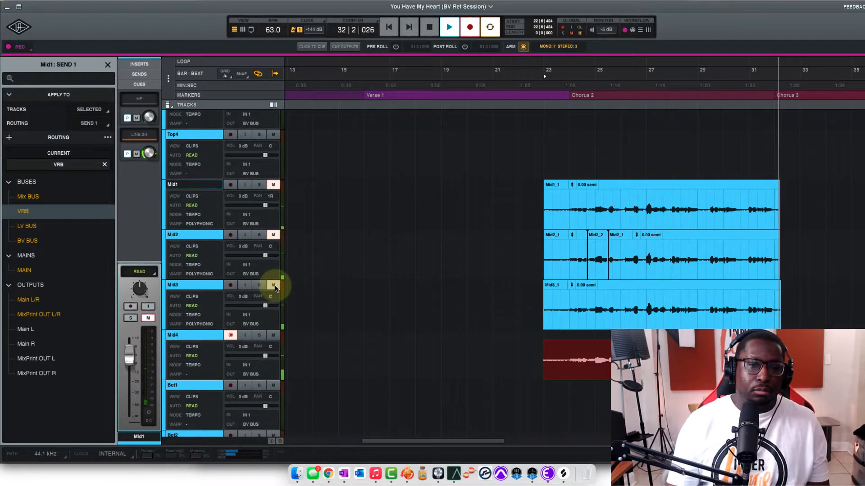
pyautogui.press('space')
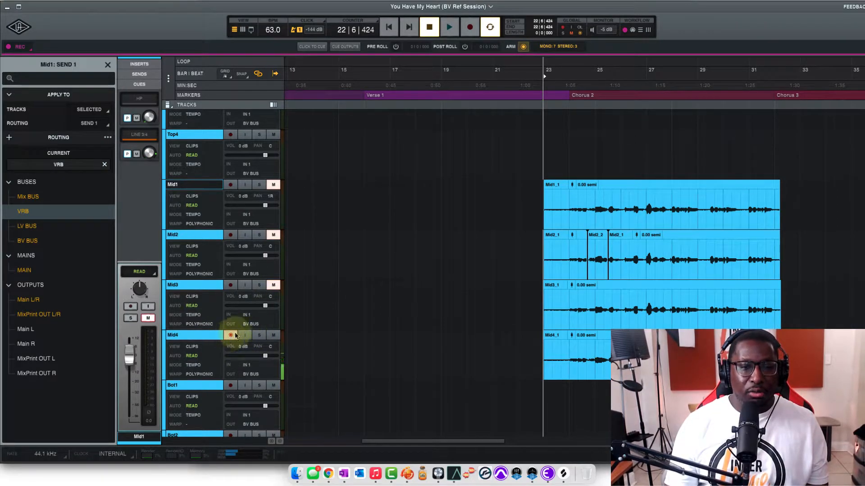
# Unmute Mid1, Mid2 and Mid3, disarm Mid4, and play all four Mid takes back together
pyautogui.click(274, 284)
pyautogui.click(273, 235)
pyautogui.click(273, 185)
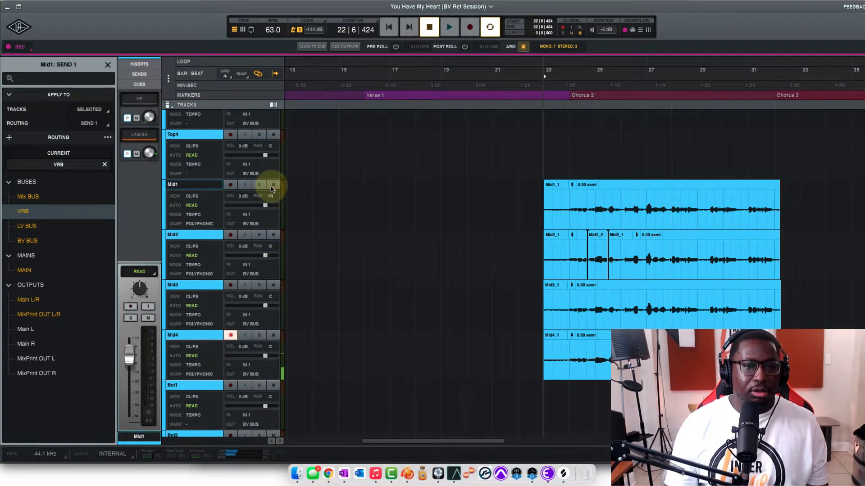
pyautogui.click(231, 335)
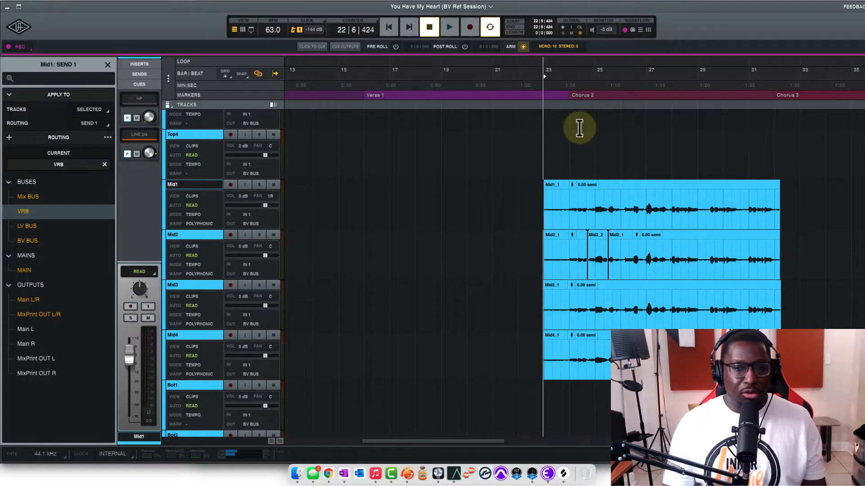
pyautogui.press('space')
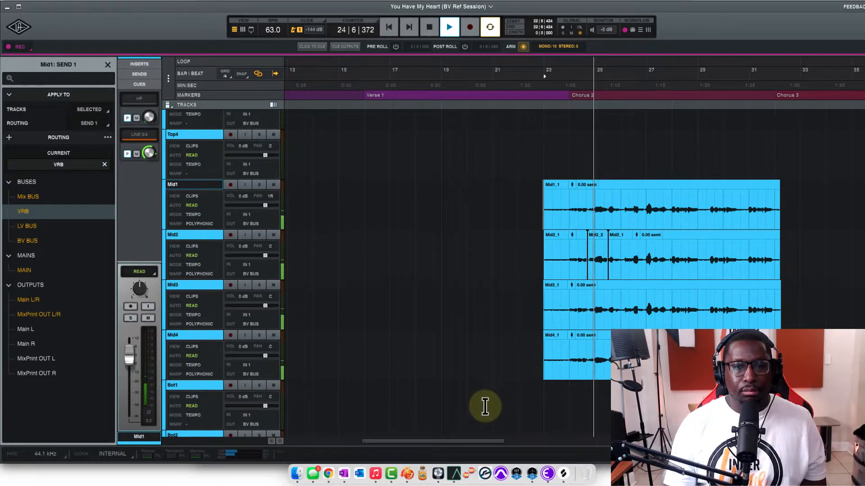
# Stop playback, pan Mid1 and Mid2 left and Mid3 and Mid4 right in the mixer, and play the four takes back
pyautogui.moveTo(482, 442); pyautogui.dragTo(504, 446)
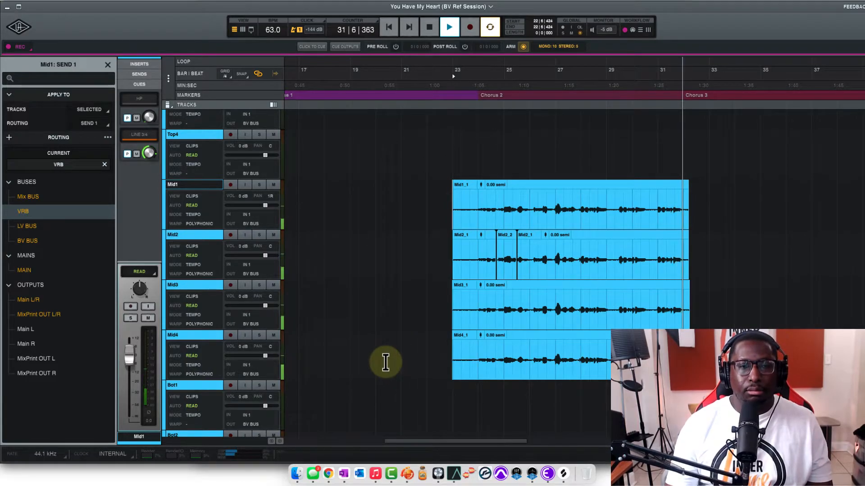
pyautogui.press('space')
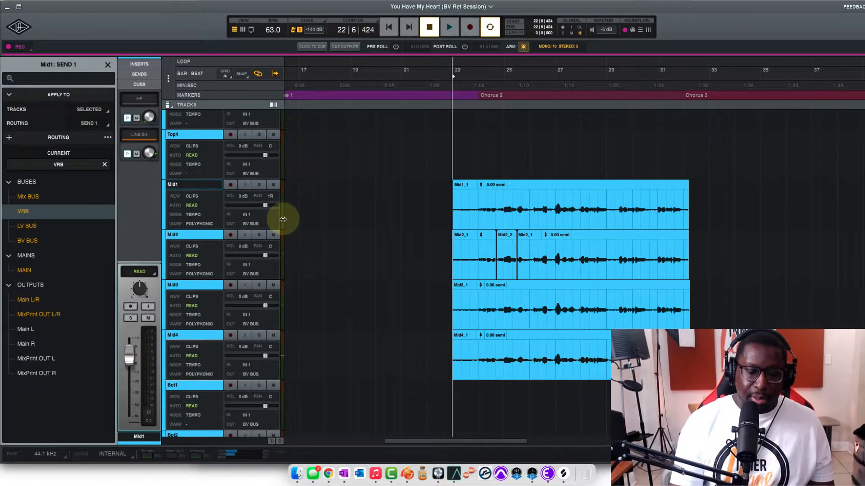
pyautogui.press('super+equal')
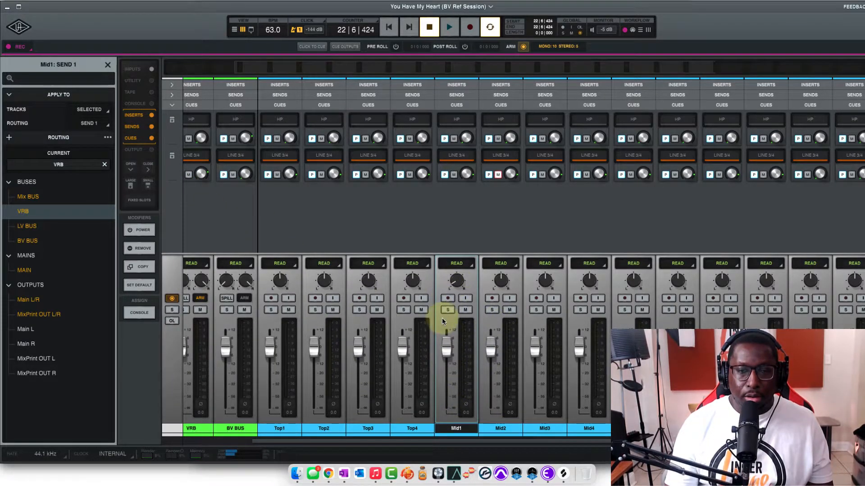
pyautogui.moveTo(498, 279); pyautogui.dragTo(495, 303)
pyautogui.moveTo(546, 280); pyautogui.dragTo(599, 256)
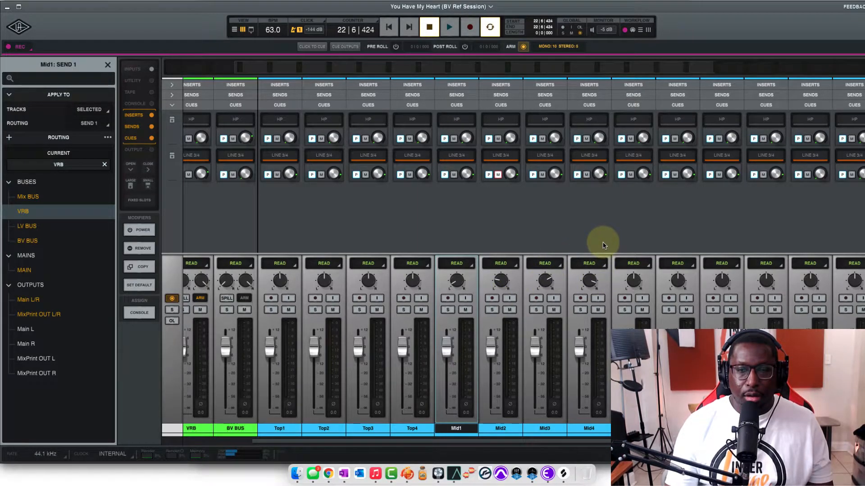
pyautogui.press('space')
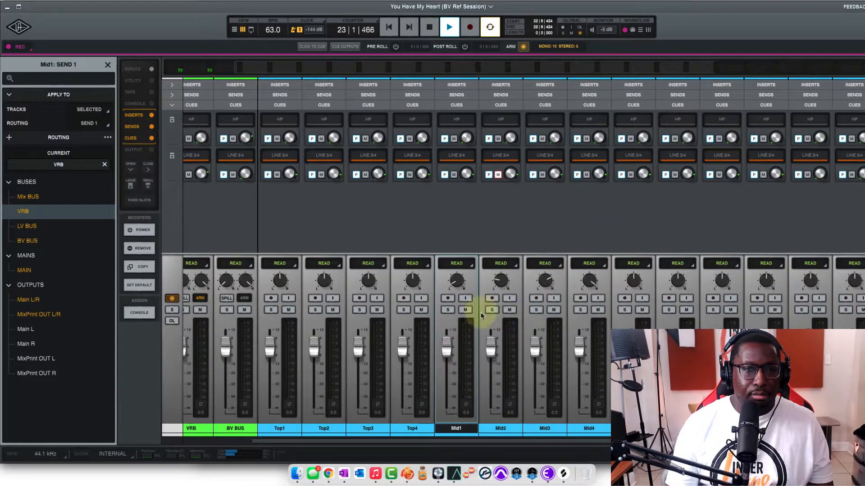
# Show the VRB sends in place of the cues, select tracks Top1 through Bot4, and hide the sends again
pyautogui.click(172, 105)
pyautogui.click(172, 95)
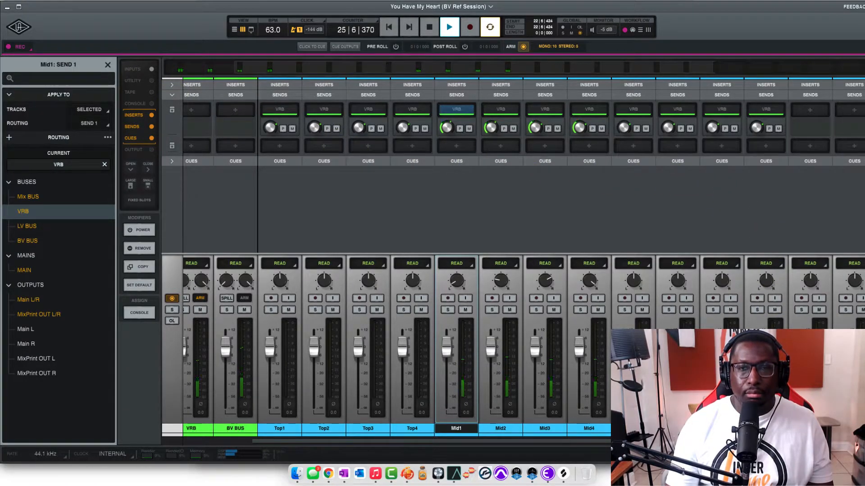
pyautogui.click(766, 428)
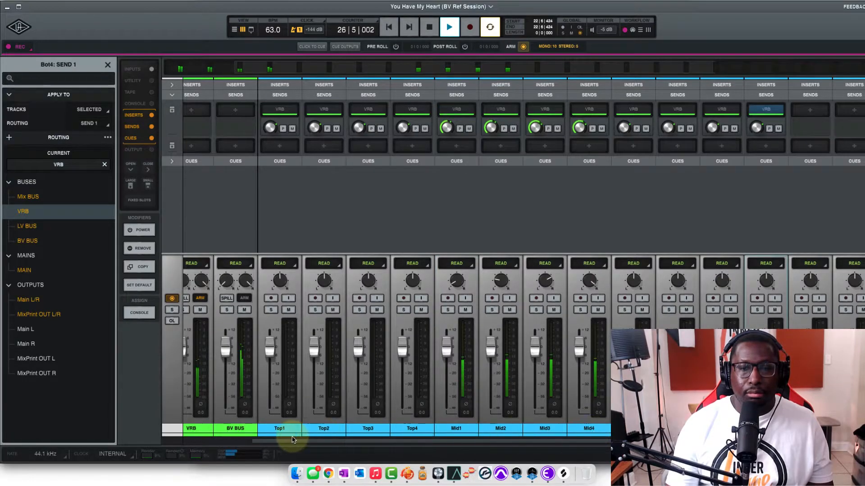
pyautogui.keyDown('shift'); pyautogui.click(282, 428); pyautogui.keyUp('shift')
pyautogui.moveTo(446, 136); pyautogui.dragTo(444, 134)
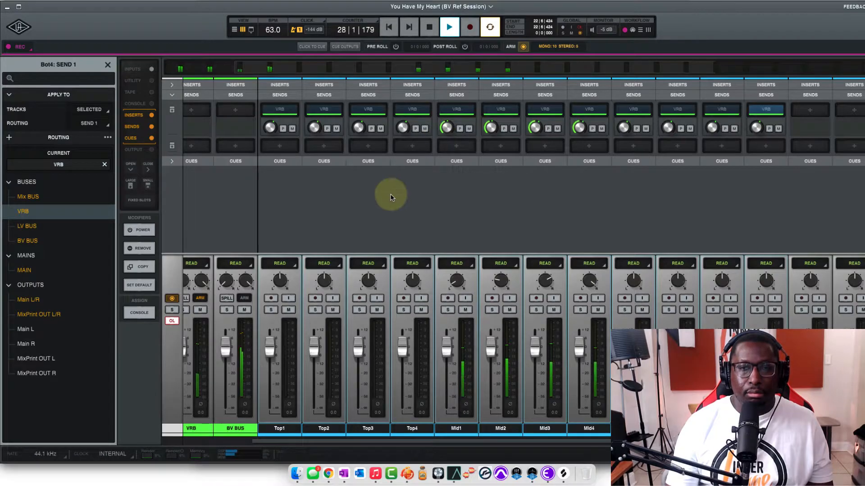
pyautogui.click(172, 95)
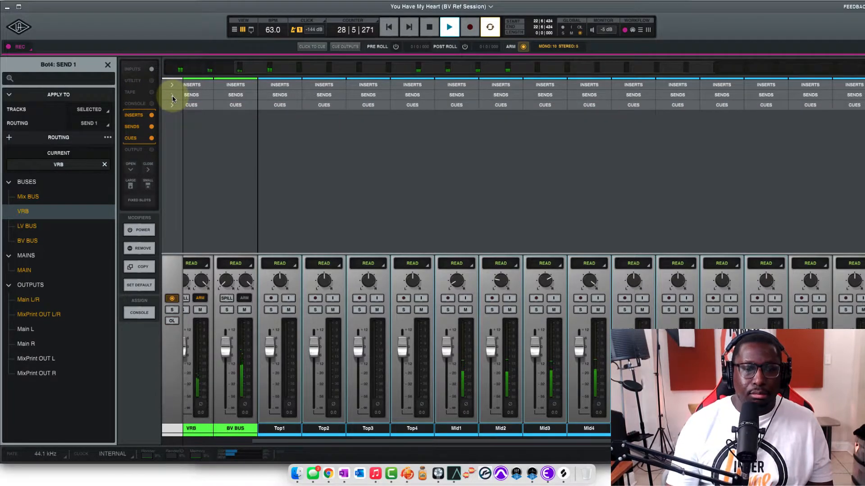
# Return to the track timeline, listen to the panned Mid takes until about bar 31, and stop playback
pyautogui.press('super+equal')
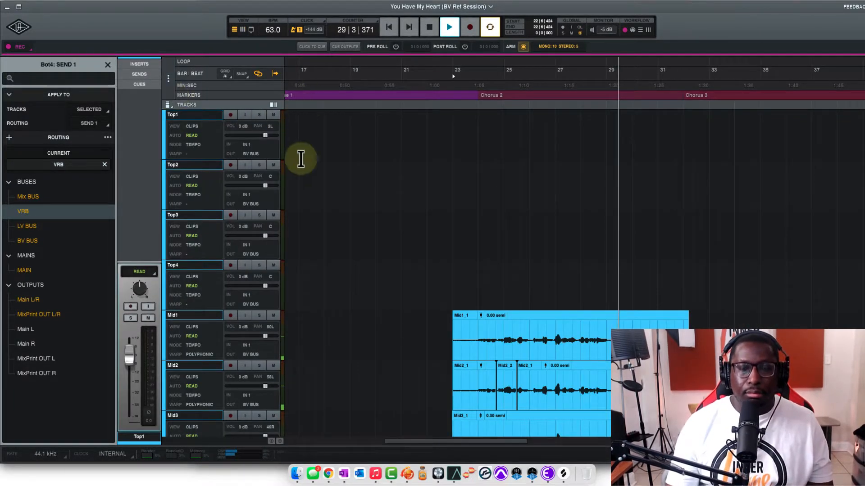
pyautogui.scroll(-3, 388, 231)
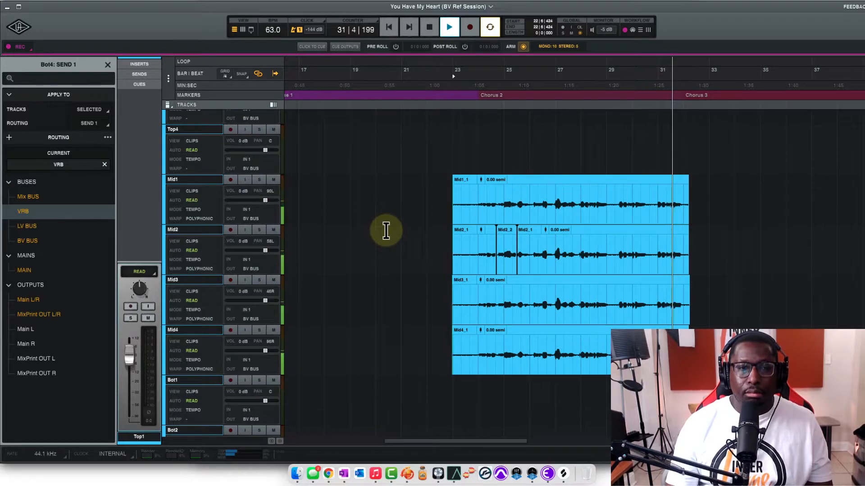
pyautogui.press('space')
pyautogui.click(247, 331)
pyautogui.click(247, 331)
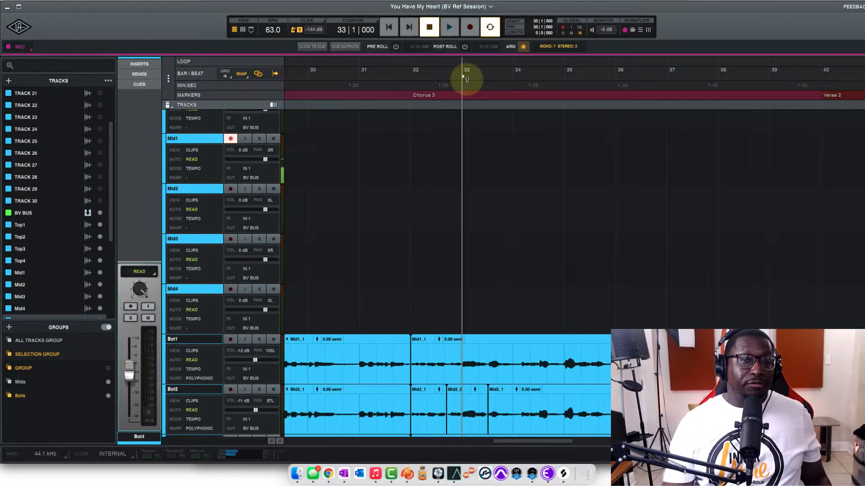
# Record a Chorus 3 take on Mid1 from bar 34 beat 5 to about bar 40, mute it, and record a second take on Mid2
pyautogui.scroll(-5, 473, 203)
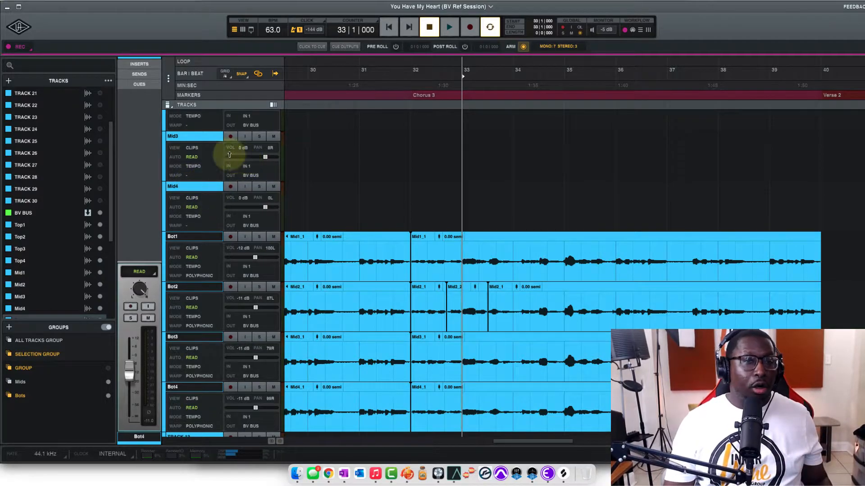
pyautogui.scroll(5, 412, 225)
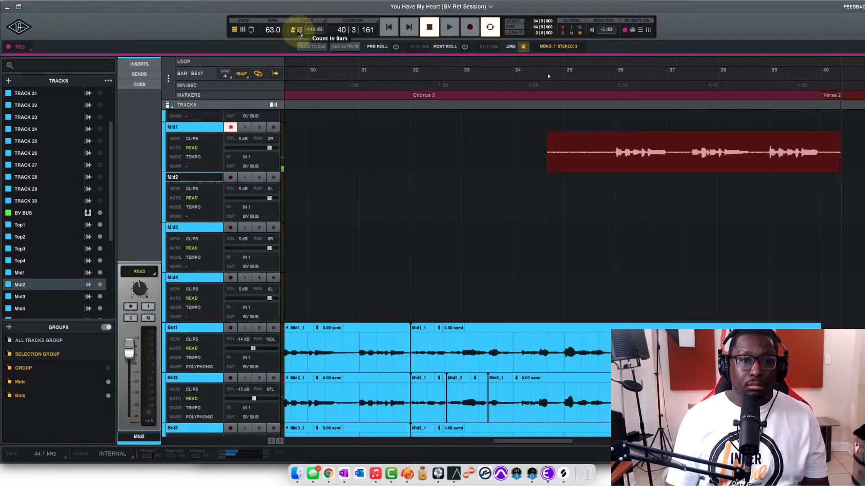
pyautogui.click(274, 127)
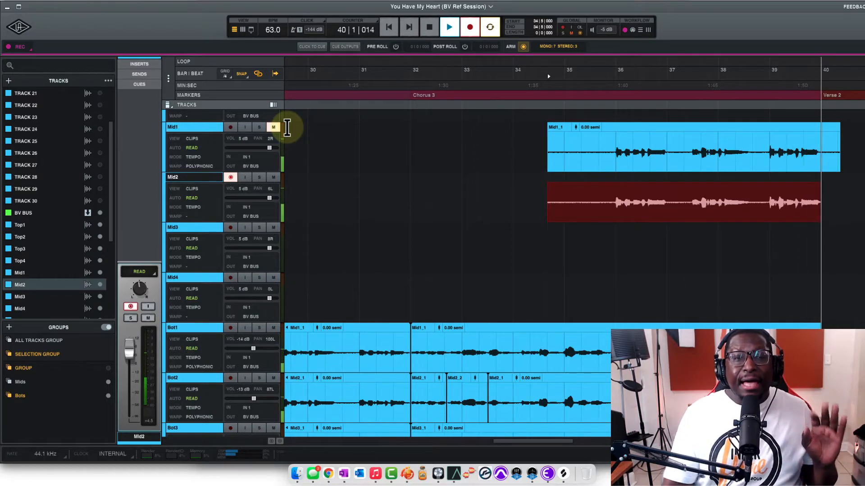
pyautogui.press('space')
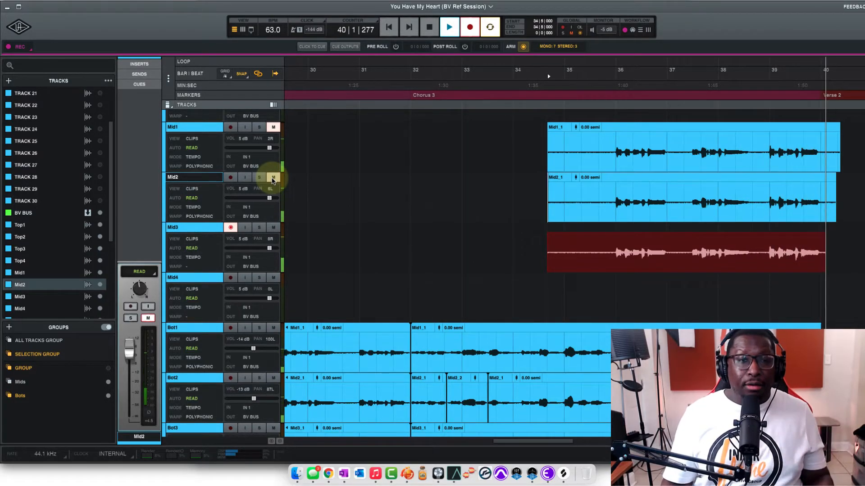
# Finish the Mid3 take, mute Mid3, arm Mid4, and record a fourth take from bar 34 beat 5 to about bar 40
pyautogui.press('space')
pyautogui.click(273, 227)
pyautogui.click(230, 277)
pyautogui.press('r')
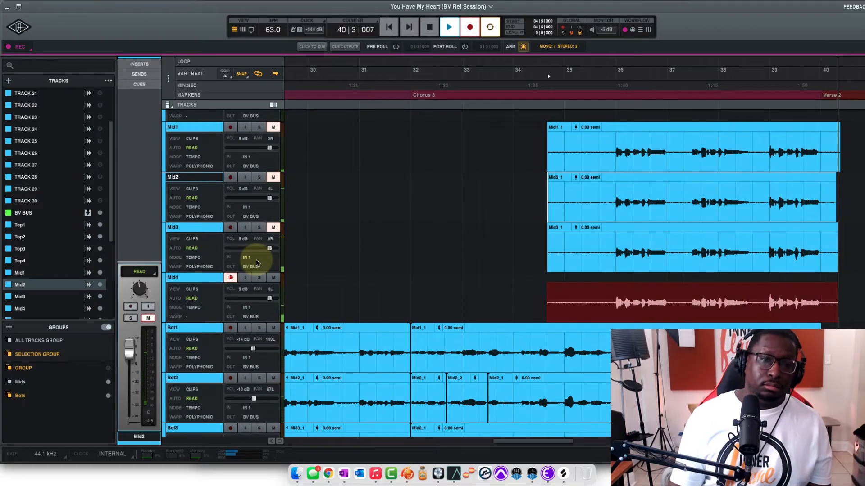
pyautogui.press('space')
# Unmute Mid1, Mid2 and Mid3 and briefly play the four Chorus 3 Mid takes together
pyautogui.click(273, 228)
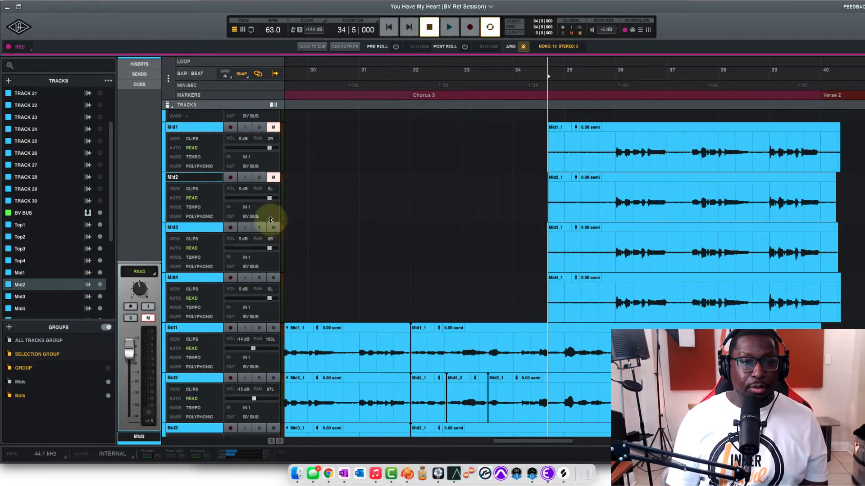
pyautogui.click(273, 177)
pyautogui.click(273, 127)
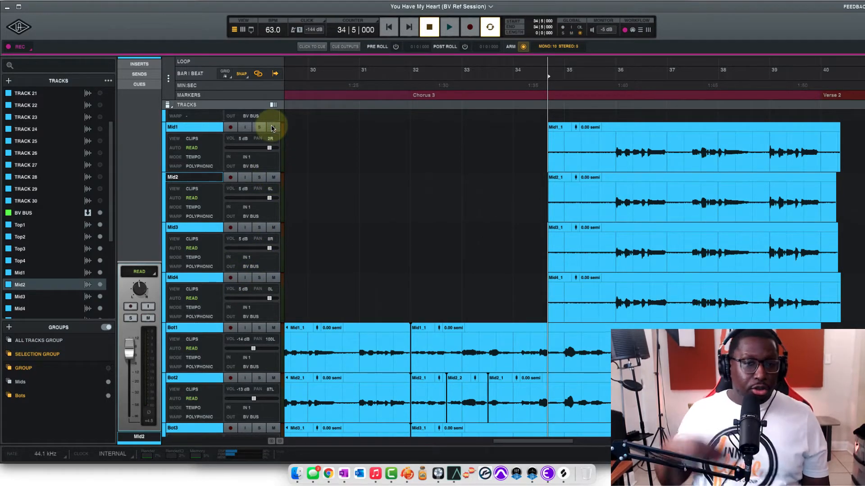
pyautogui.press('space')
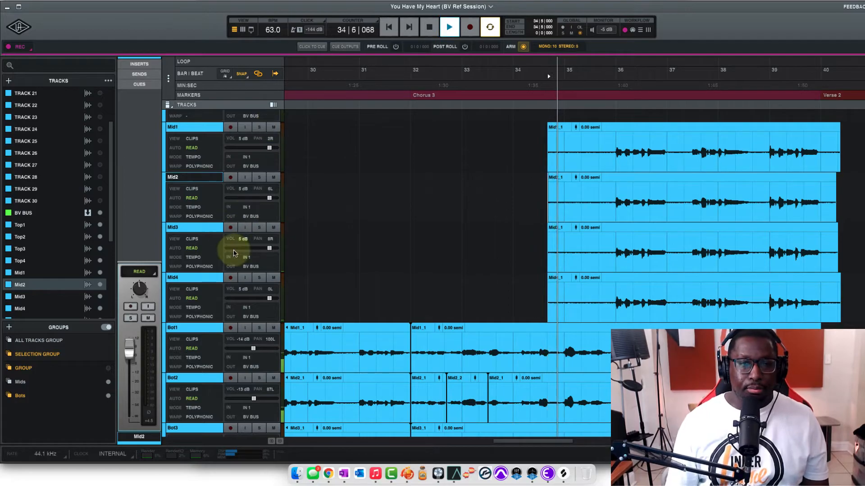
pyautogui.press('space')
# Enable the Mids group, solo all four Mid tracks, and audition them from bar 36
pyautogui.click(259, 278)
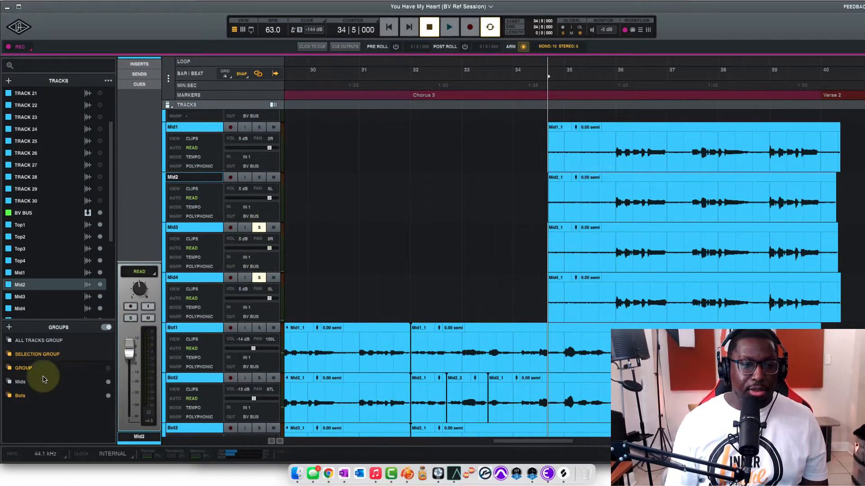
pyautogui.click(12, 381)
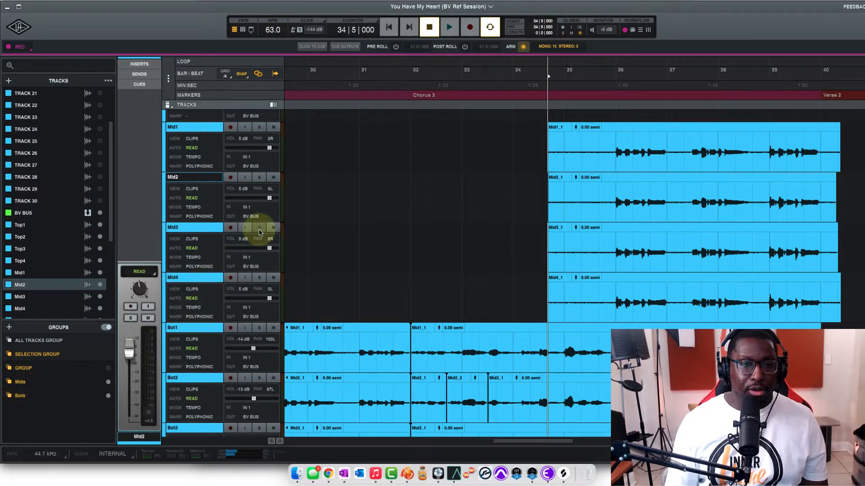
pyautogui.press('space')
pyautogui.press('space')
pyautogui.click(611, 81)
pyautogui.press('space')
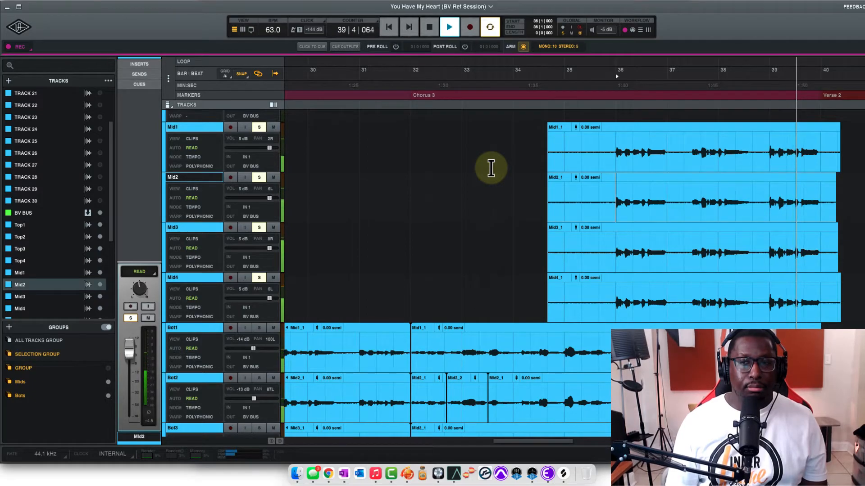
pyautogui.press('space')
# Trim the four Mid clips to start just before bar 36 and end around bar 40, and unsolo the Mid tracks
pyautogui.moveTo(549, 168); pyautogui.dragTo(606, 174)
pyautogui.click(626, 112)
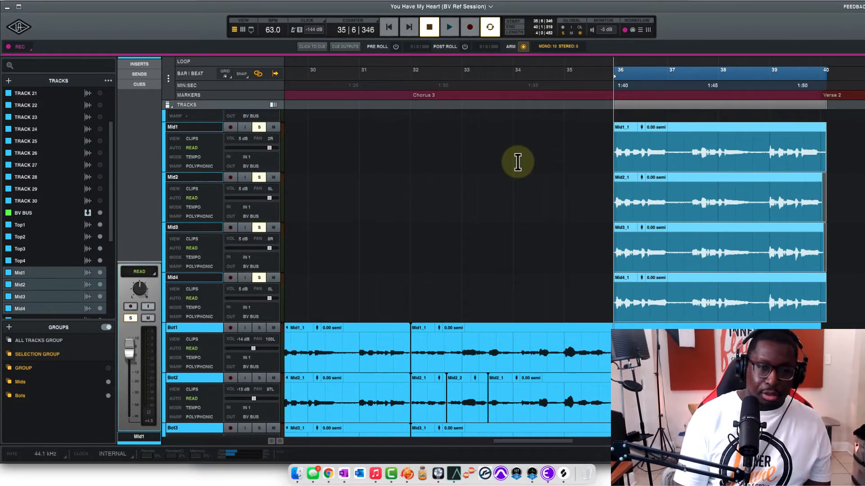
pyautogui.click(258, 277)
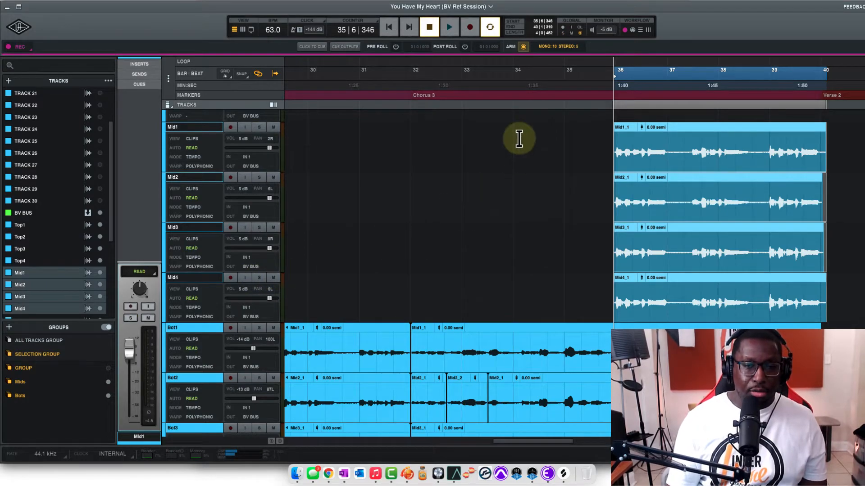
# Lower the Mid faders together to about -6 dB, pan Mid1 to Mid4 to 80L, 73L, 71R and 100R, and play the selected section
pyautogui.press('super+equal')
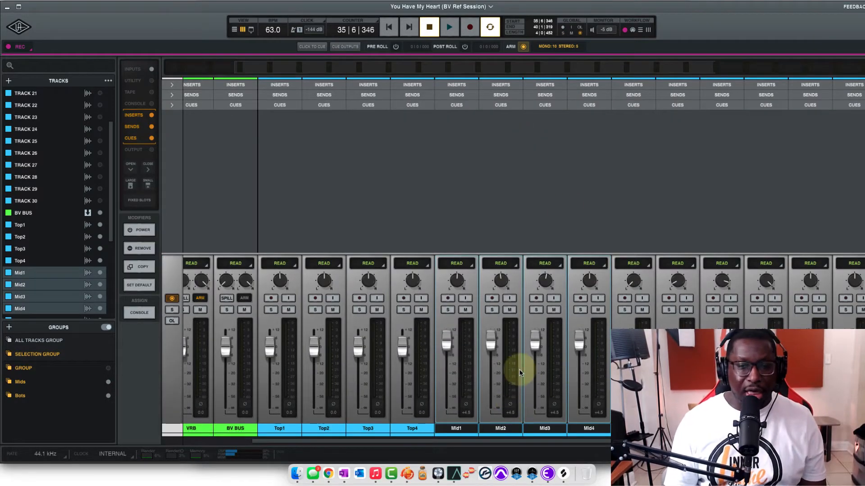
pyautogui.moveTo(576, 344); pyautogui.dragTo(581, 360)
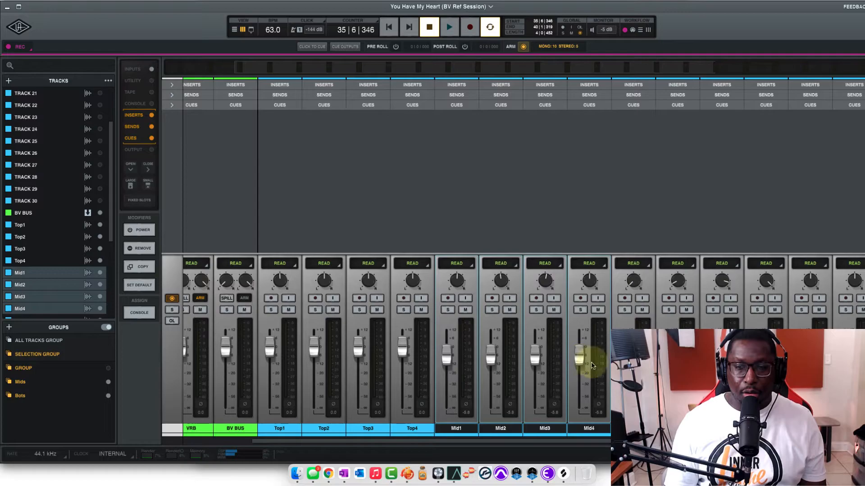
pyautogui.press('space')
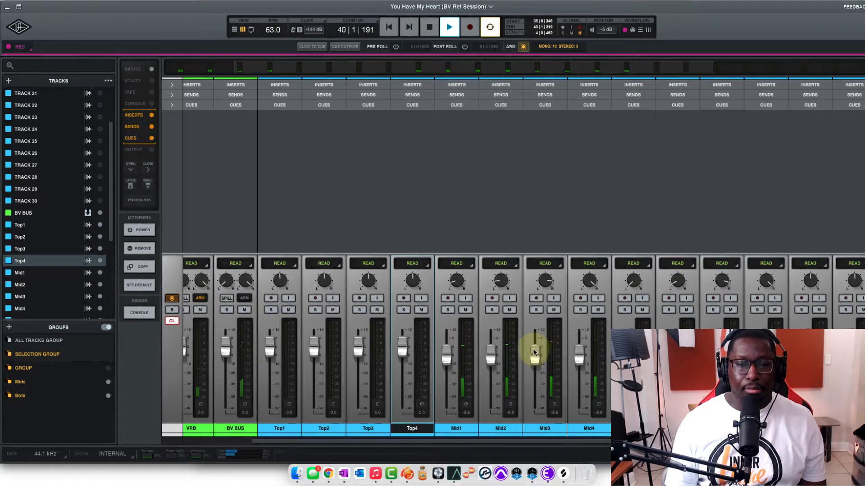
pyautogui.press('space')
# Return to the track timeline, arm Top1, and record its first Chorus 3 take from bar 34 beat 6 to about bar 40
pyautogui.press('super+equal')
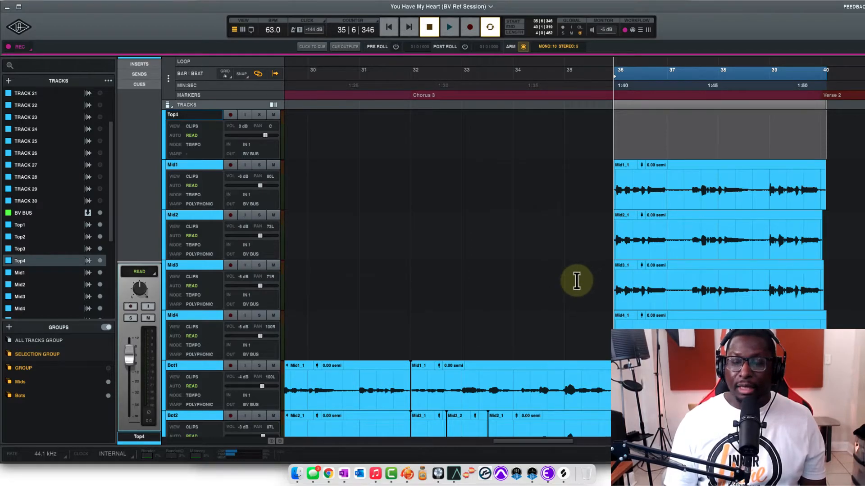
pyautogui.scroll(6, 577, 281)
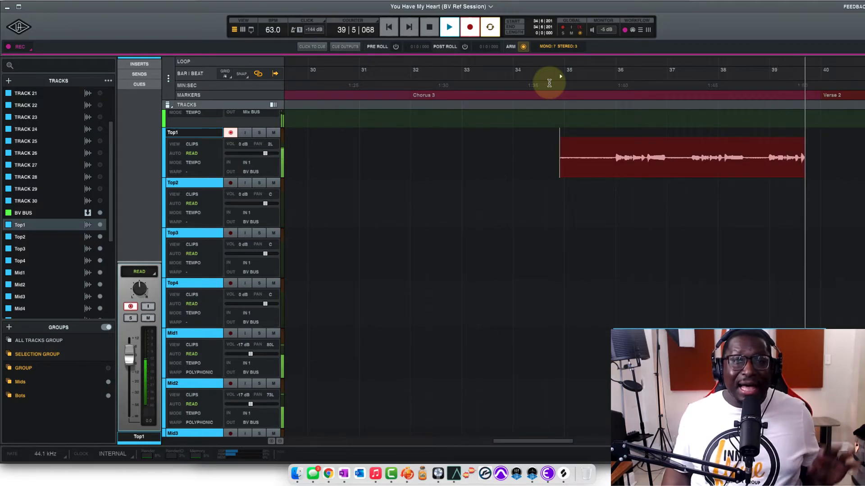
pyautogui.press('space')
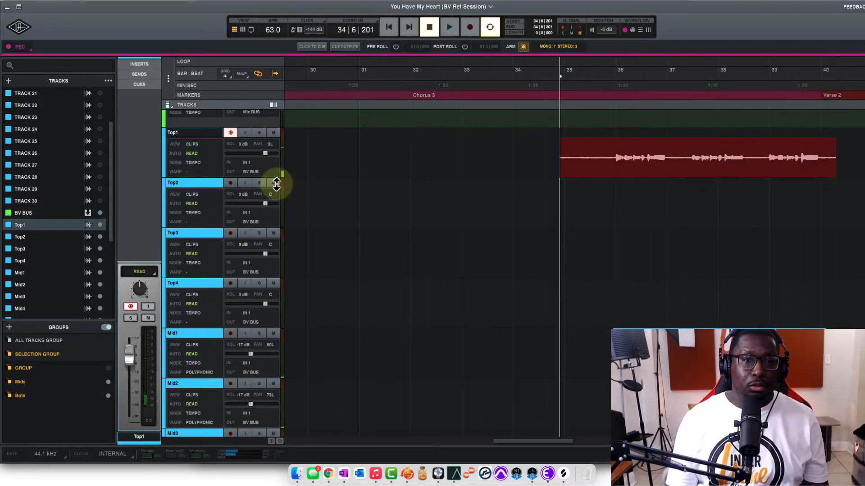
# Arm Top2, mute Top1, and record a second take from bar 34 beat 6 to about bar 40
pyautogui.click(229, 182)
pyautogui.click(273, 132)
pyautogui.press('r')
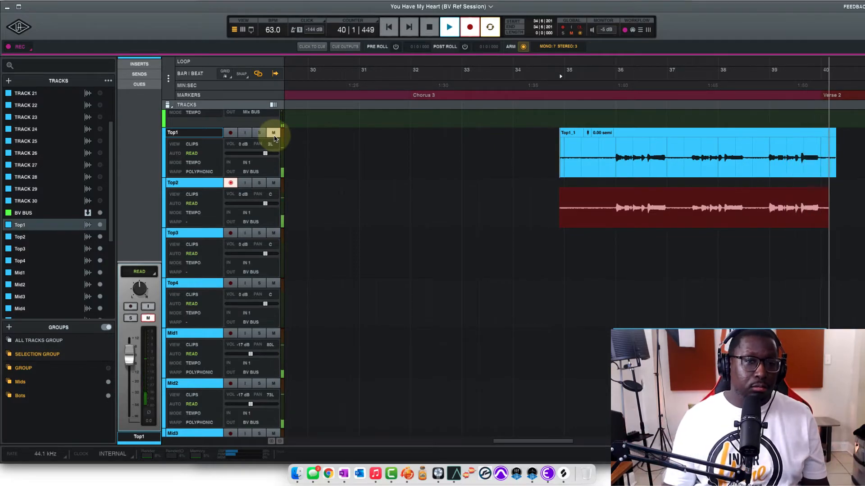
pyautogui.press('space')
# Arm Top3, mute Top2, and record a third Chorus 3 take from bar 34 beat 6 to about bar 40
pyautogui.click(230, 233)
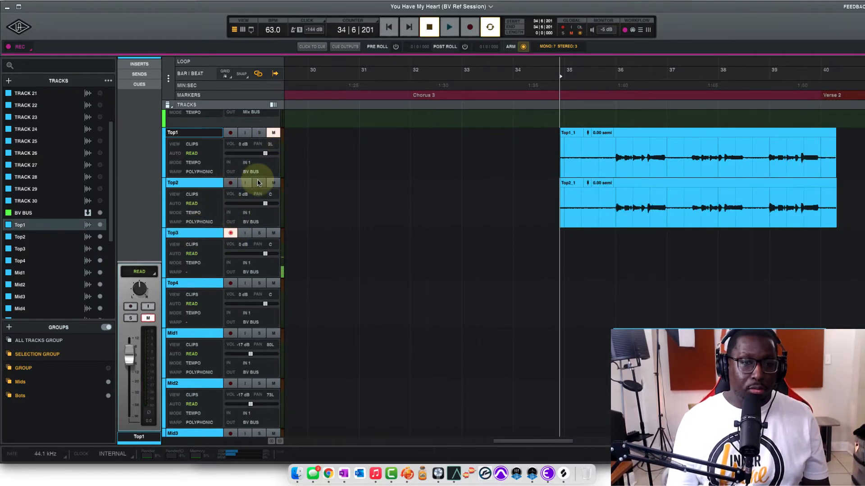
pyautogui.press('r')
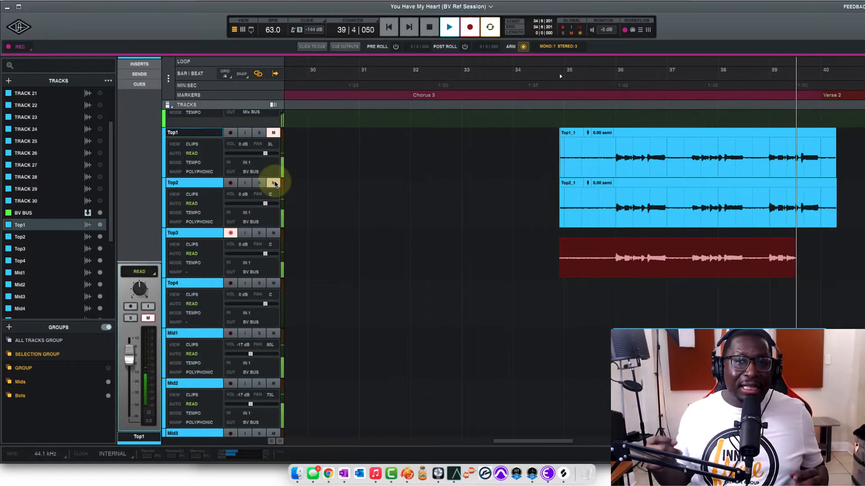
pyautogui.click(230, 233)
# Arm Top4, mute Top3, and record a fourth take from bar 34 beat 6 to about bar 40
pyautogui.click(230, 283)
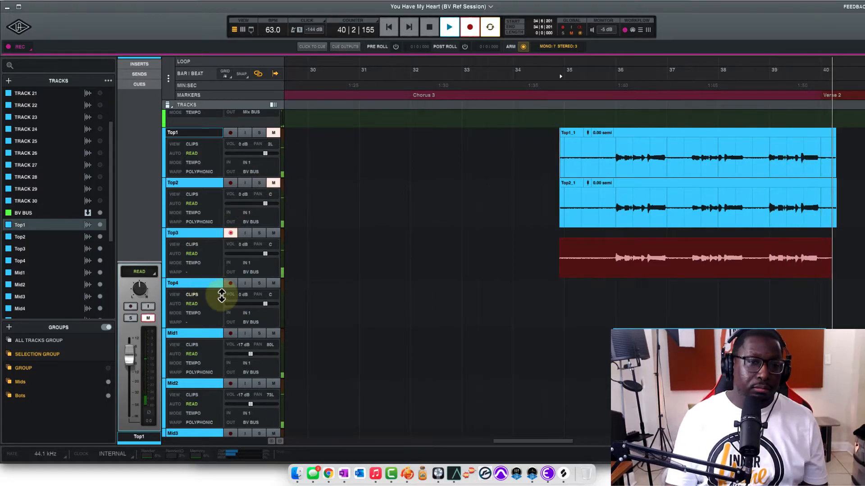
pyautogui.click(274, 233)
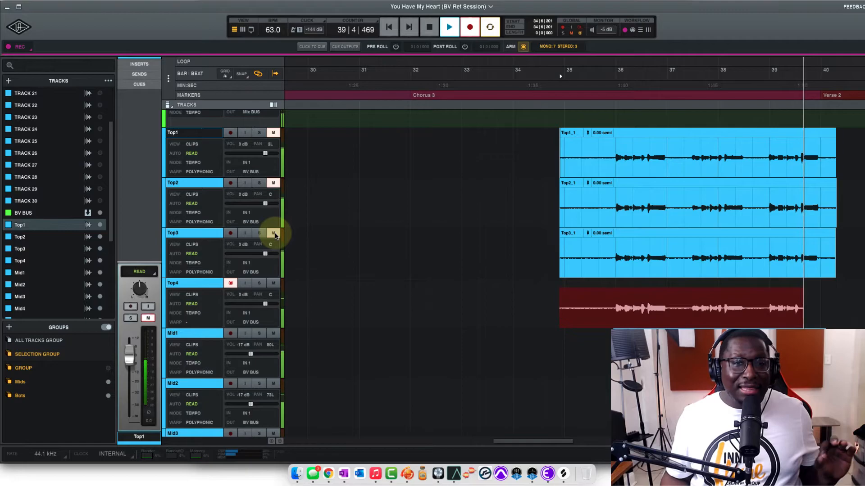
pyautogui.click(273, 233)
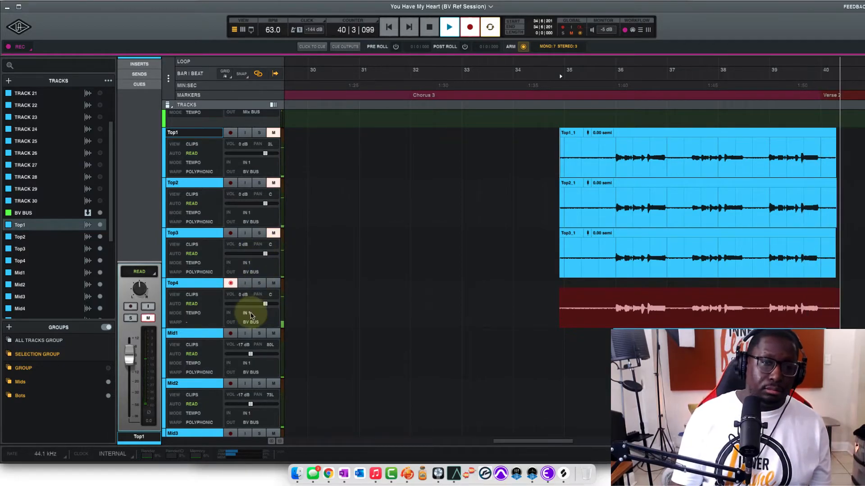
pyautogui.press('space')
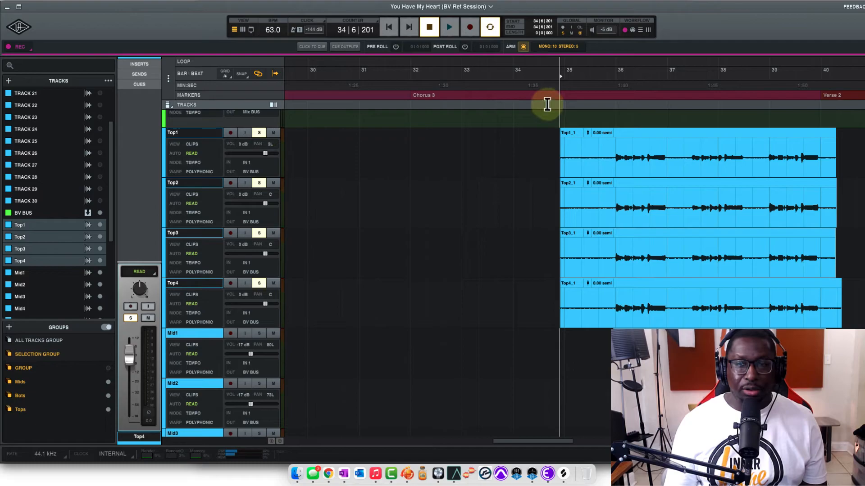
# Solo the four grouped Top tracks, play them from bar 35 beat 6, and trim their clip starts to just before bar 36
pyautogui.click(609, 90)
pyautogui.press('space')
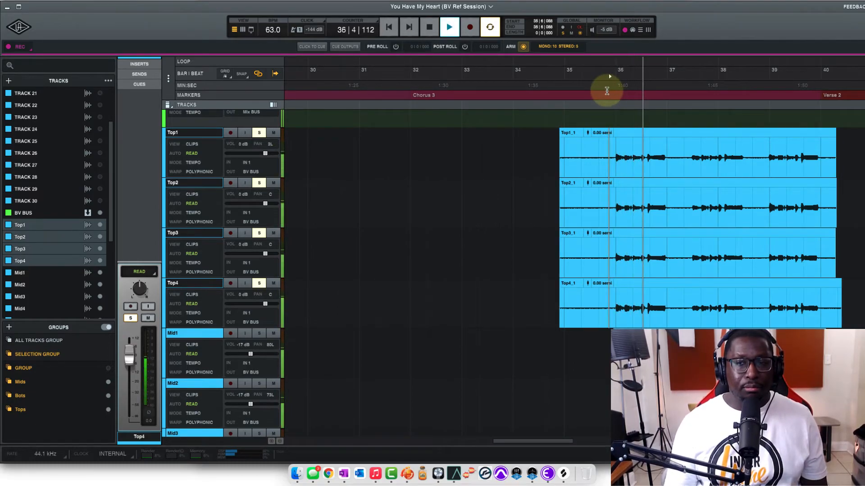
pyautogui.moveTo(549, 441); pyautogui.dragTo(575, 448)
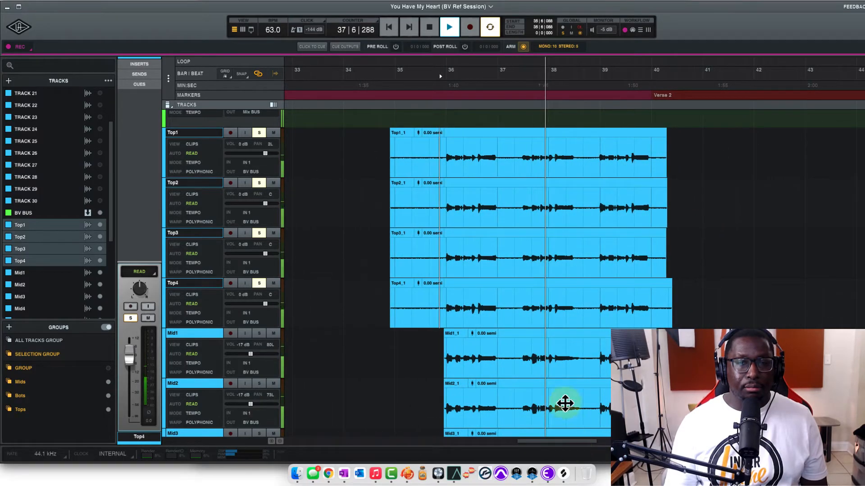
pyautogui.moveTo(392, 175); pyautogui.dragTo(447, 182)
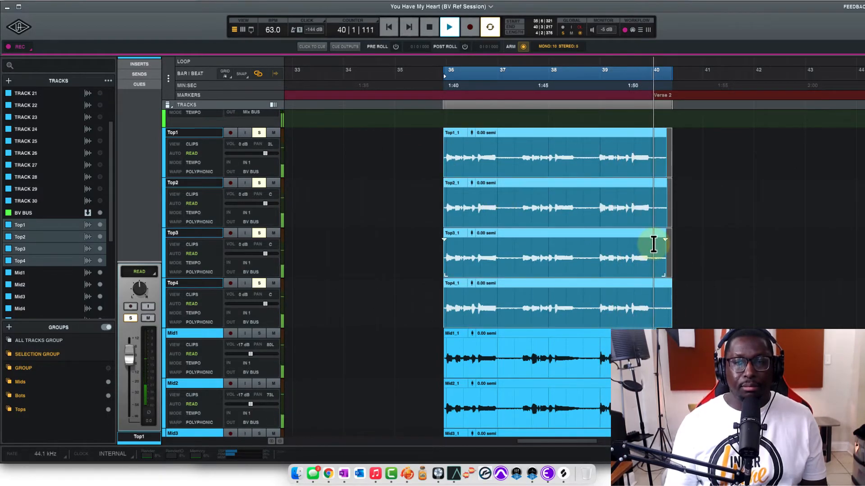
# Delete the ends of the four Top clips after bar 40 beat 1, and unsolo the Top tracks
pyautogui.press('space')
pyautogui.moveTo(656, 247); pyautogui.dragTo(689, 247)
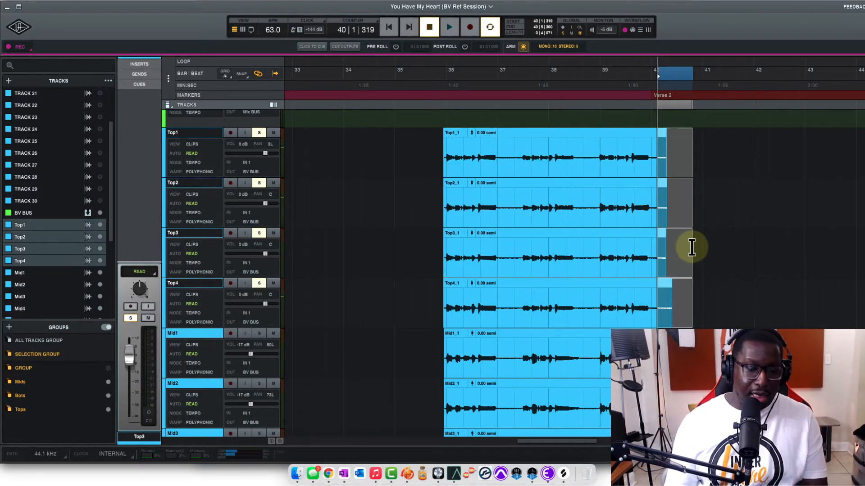
pyautogui.press('Delete')
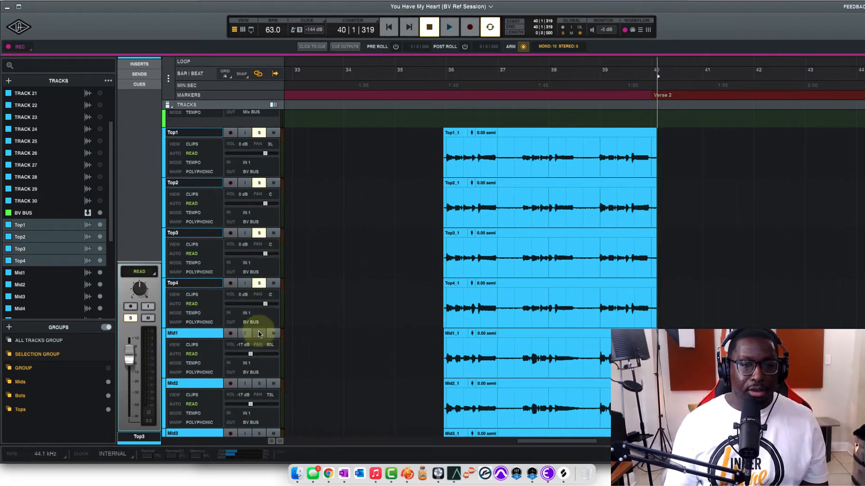
pyautogui.click(259, 283)
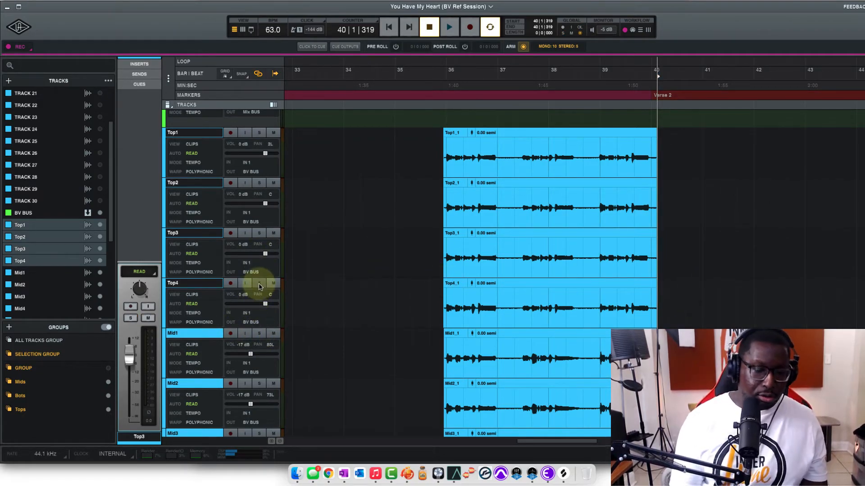
# In the mixer, pan Top1 to Top4 to 100L, 75L, 84R and 100R, and set the Top faders to -8 dB and the Mid faders to about -9.5 dB
pyautogui.press('super+equal')
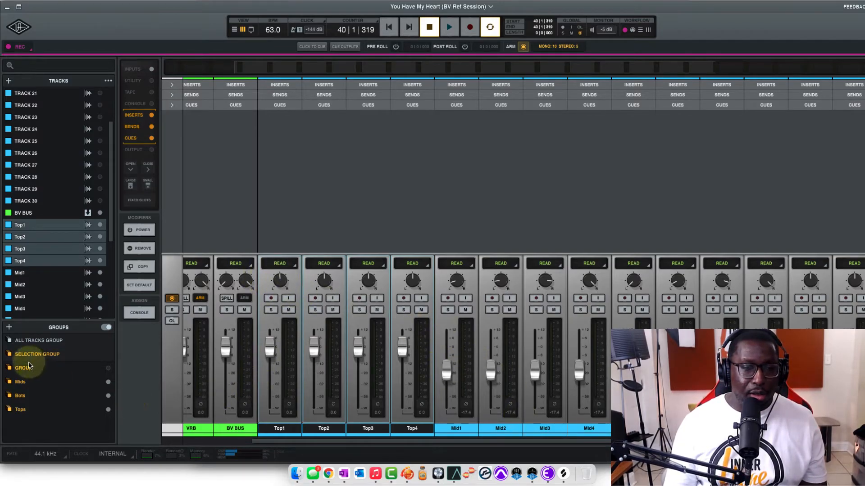
pyautogui.click(9, 411)
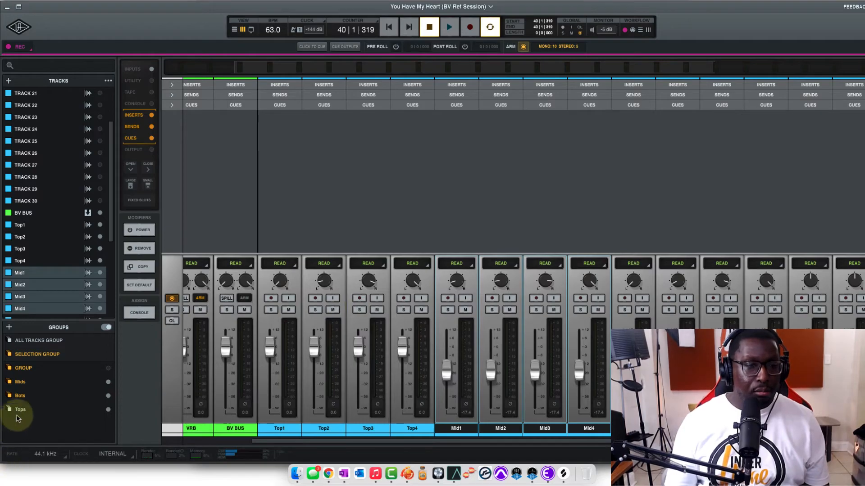
pyautogui.moveTo(401, 347); pyautogui.dragTo(446, 361)
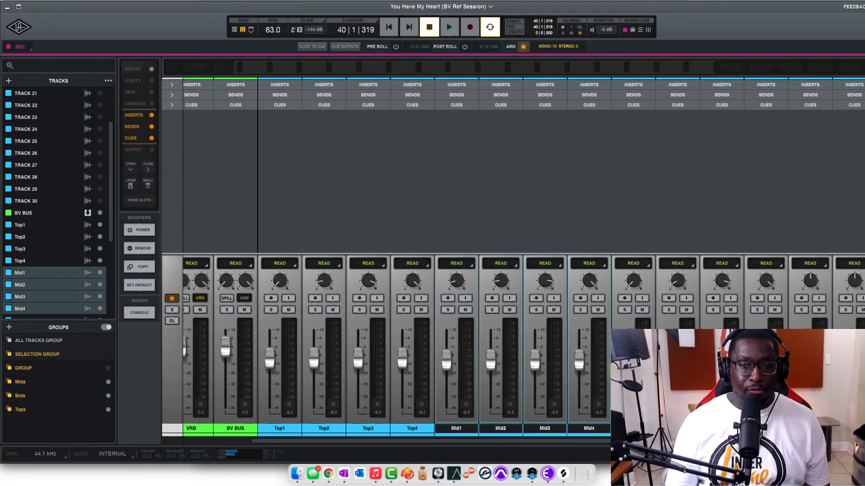
# Play from bar 35 beat 5 and rebalance the stacks, setting the Top faders to -10 dB and the Mid faders to -7 dB
pyautogui.press('space')
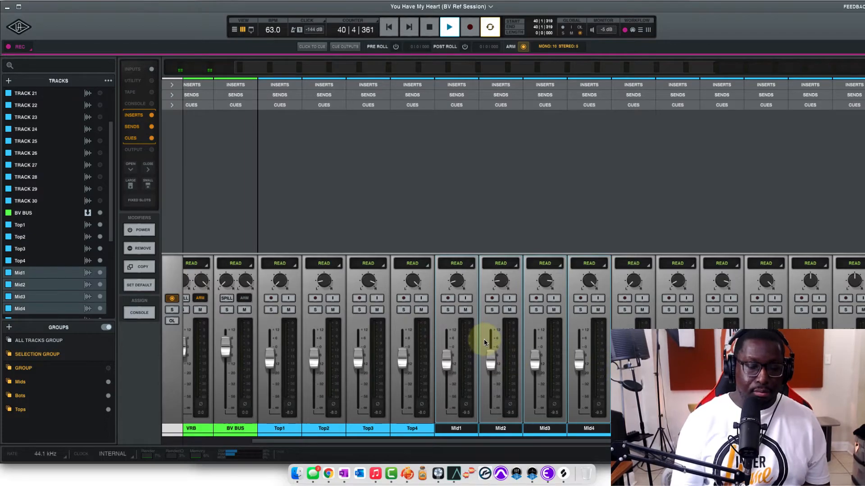
pyautogui.press('super+equal')
pyautogui.press('space')
pyautogui.click(433, 72)
pyautogui.press('space')
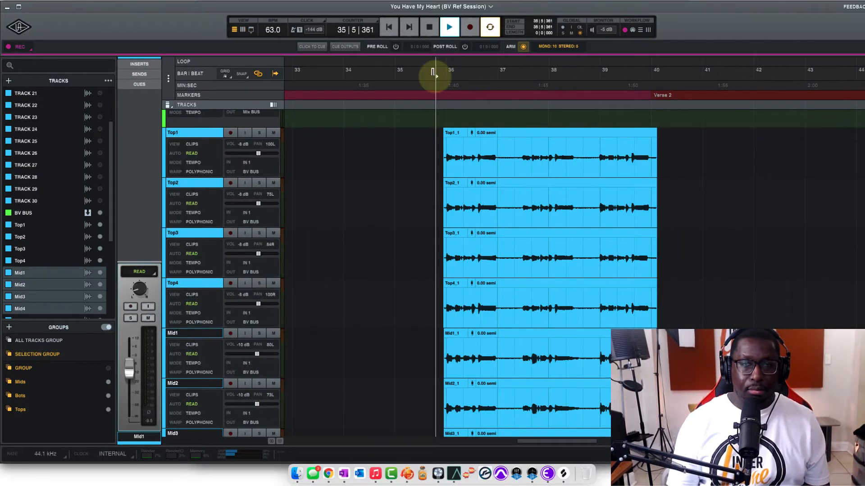
pyautogui.press('super+equal')
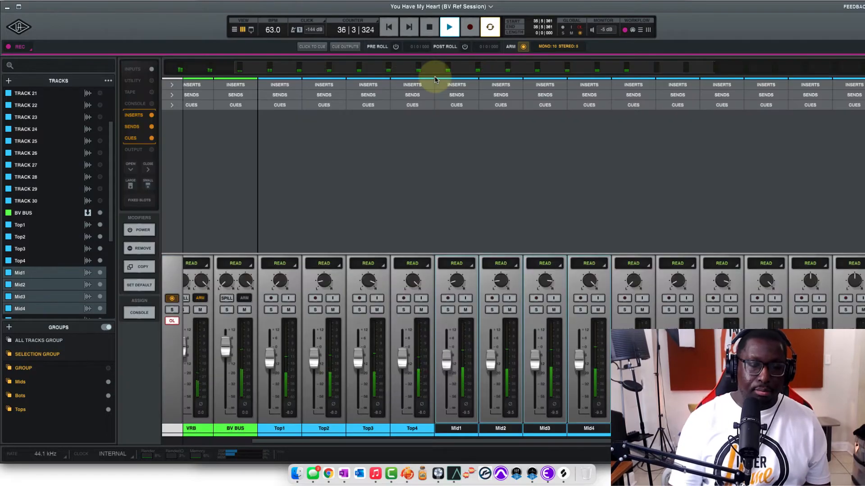
pyautogui.moveTo(357, 360); pyautogui.dragTo(358, 369)
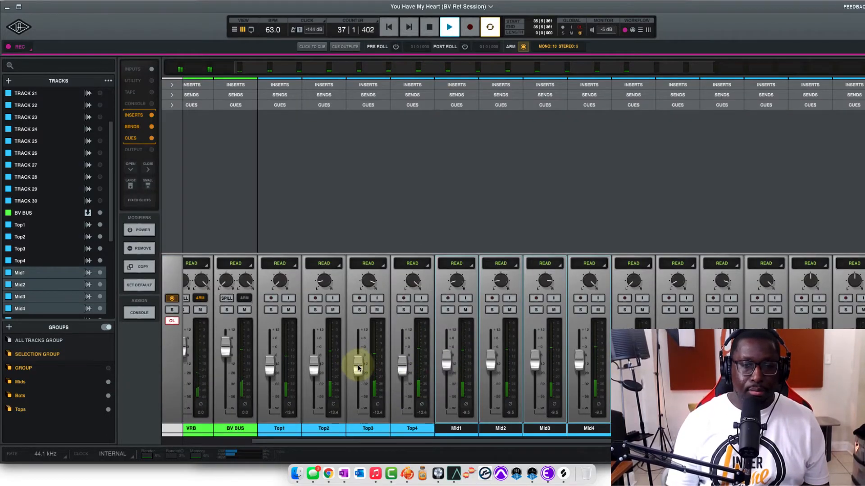
pyautogui.moveTo(446, 361); pyautogui.dragTo(404, 363)
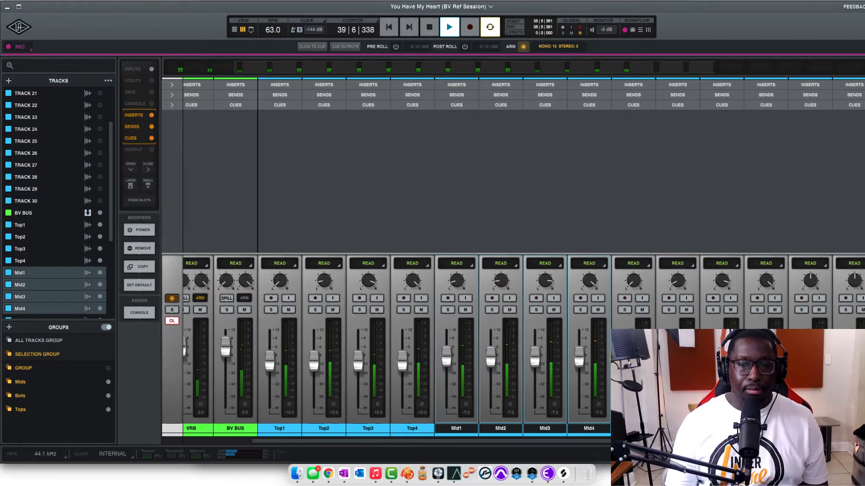
# Replay the section to check the vocal balance, muting the Instrumental track to hear the background vocals alone
pyautogui.press('space')
pyautogui.press('space')
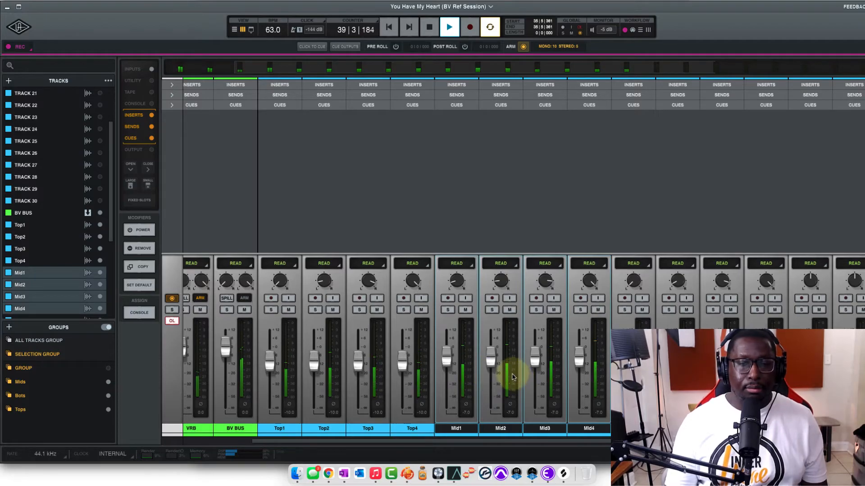
pyautogui.press('space')
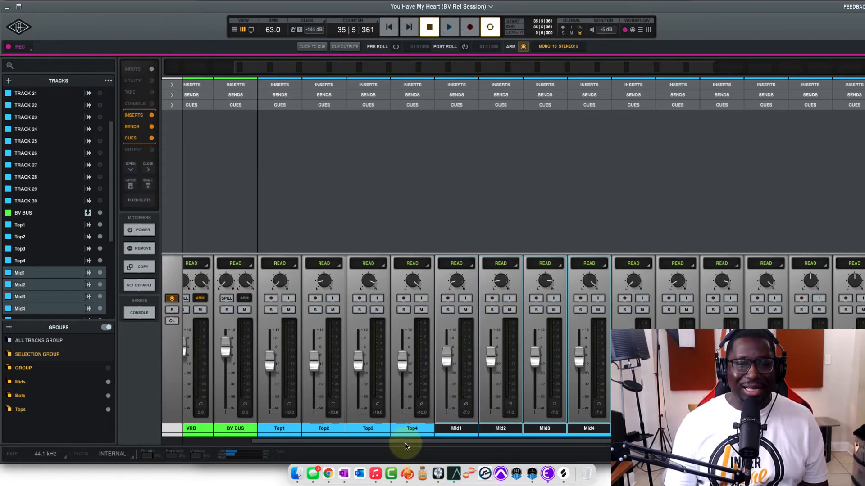
pyautogui.moveTo(398, 441); pyautogui.dragTo(314, 440)
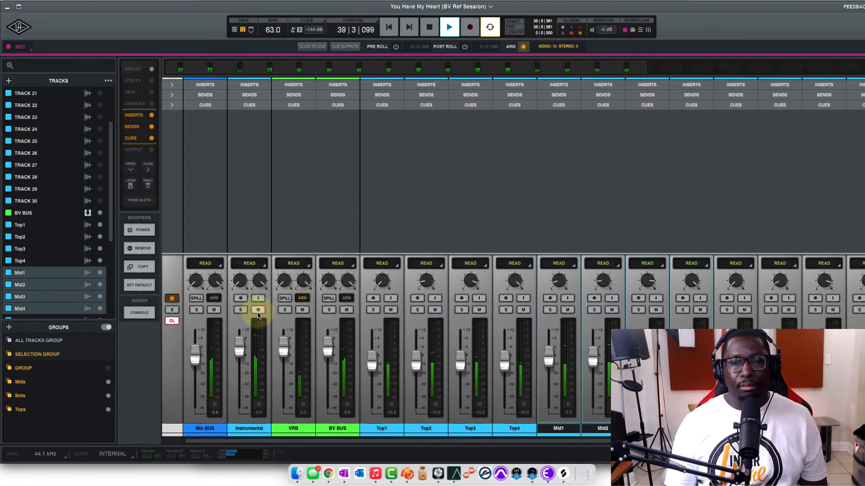
pyautogui.click(258, 310)
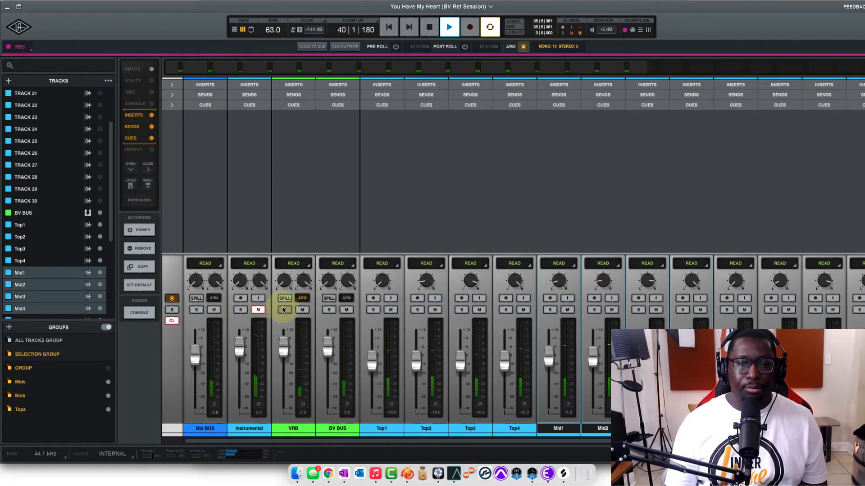
pyautogui.press('space')
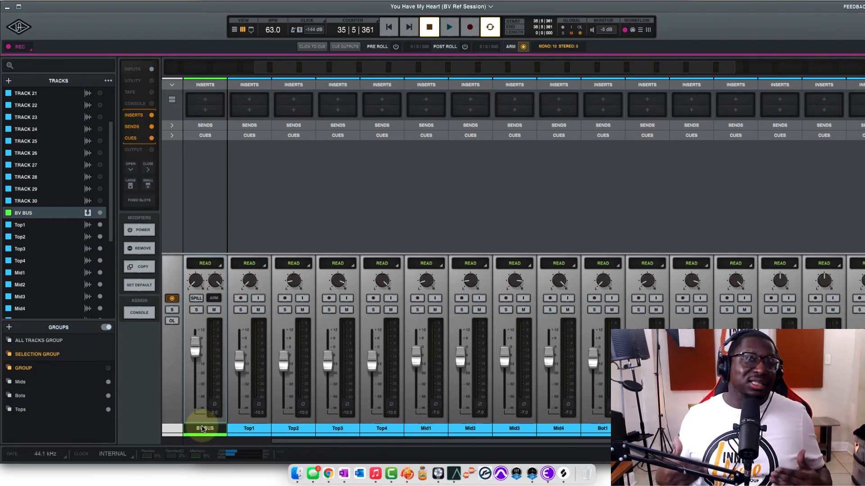
# Return to the track timeline and play the full arrangement from bar 31 beat 6
pyautogui.press('super+equal')
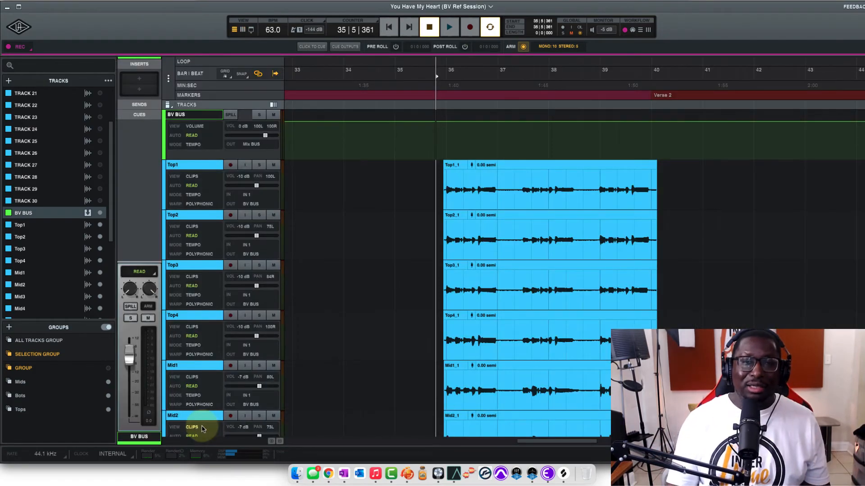
pyautogui.click(420, 69)
pyautogui.scroll(5, 420, 69)
pyautogui.press('space')
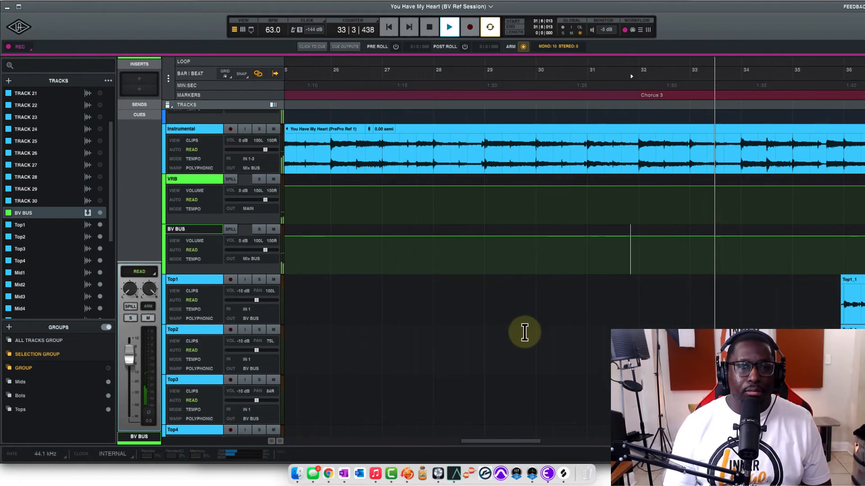
# Reduce the height of all tracks to show the Top, Mid and Bot stacks together around bars 36 to 40
pyautogui.scroll(-5, 247, 170)
pyautogui.click(168, 78)
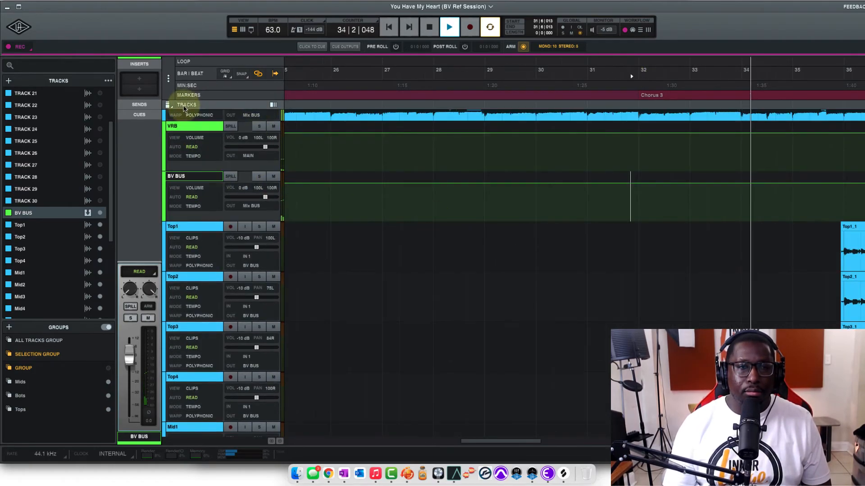
pyautogui.click(191, 145)
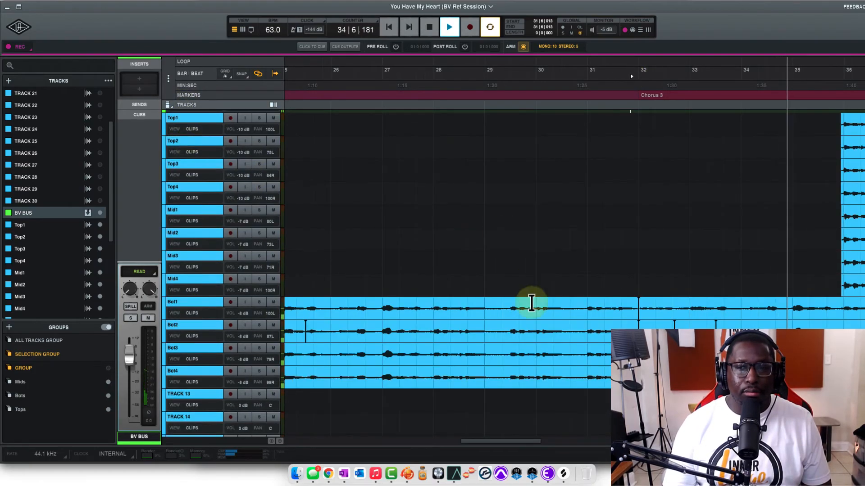
pyautogui.moveTo(498, 440); pyautogui.dragTo(559, 450)
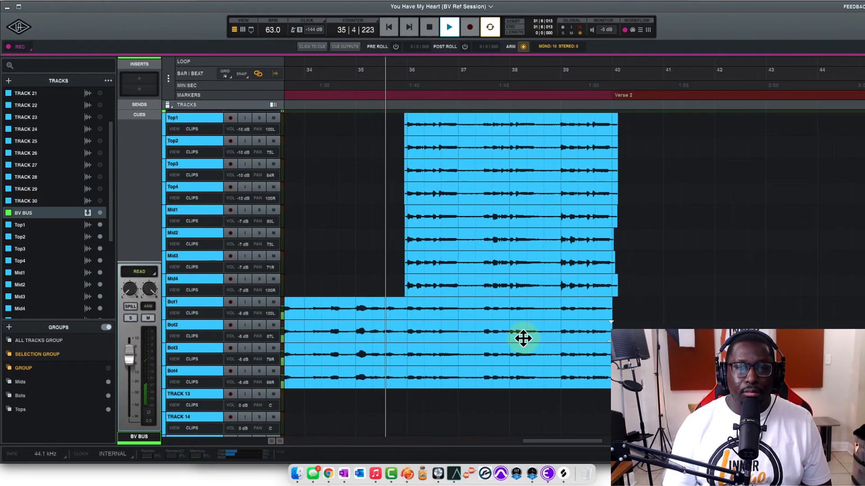
pyautogui.scroll(1, 521, 337)
pyautogui.scroll(2, 519, 333)
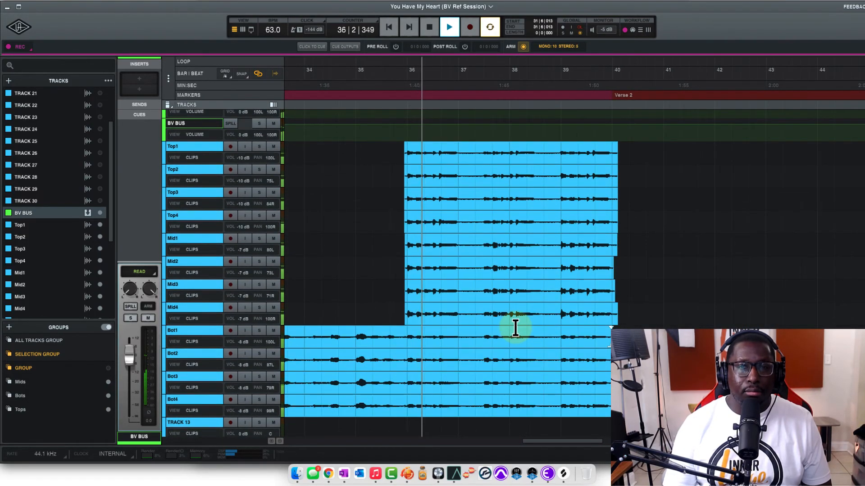